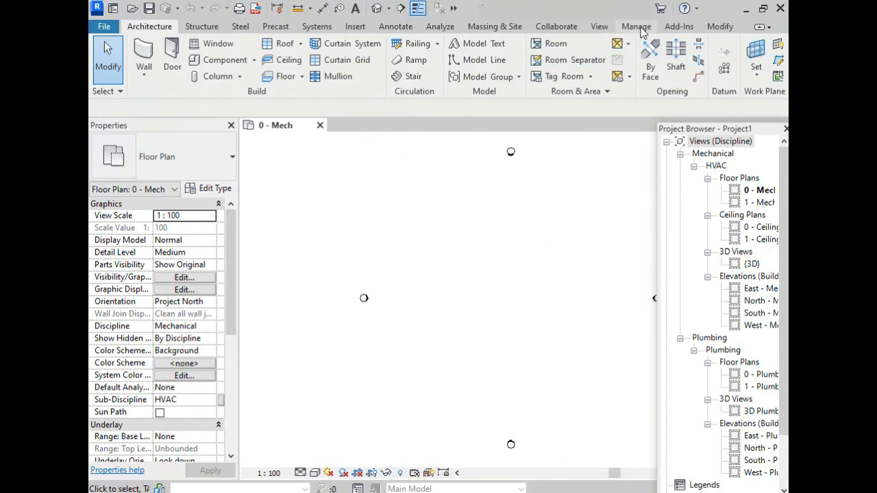
{"action": "left_click", "coordinate": [637, 29]}
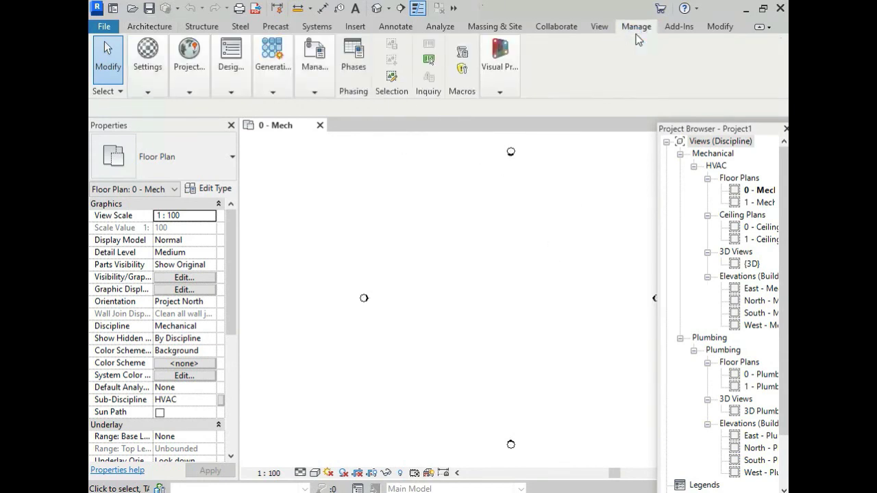
{"action": "left_click", "coordinate": [148, 92]}
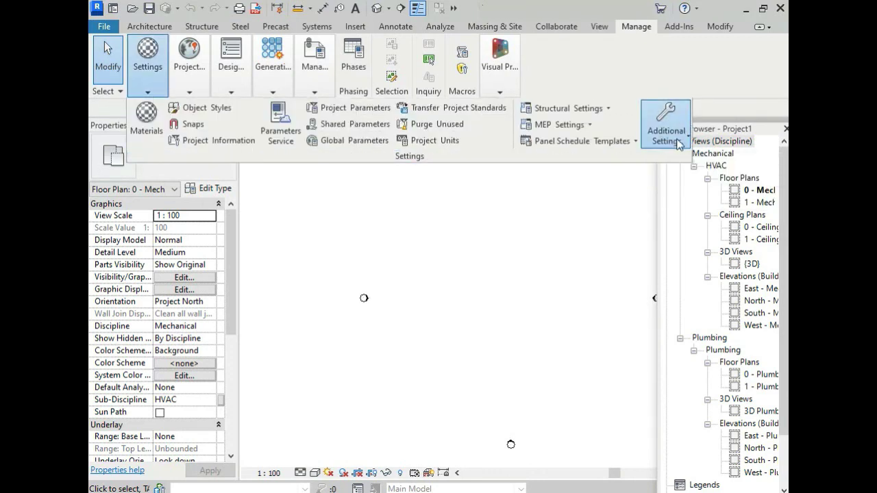
{"action": "left_click", "coordinate": [664, 137]}
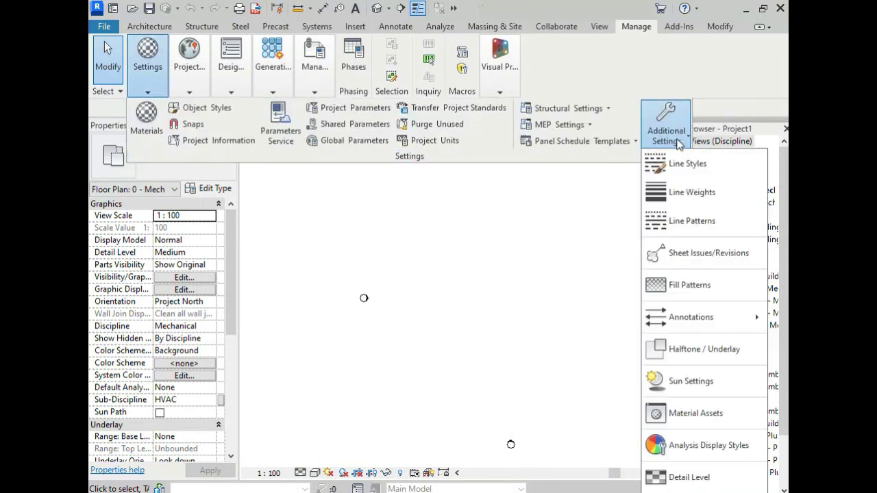
{"action": "left_click", "coordinate": [692, 286]}
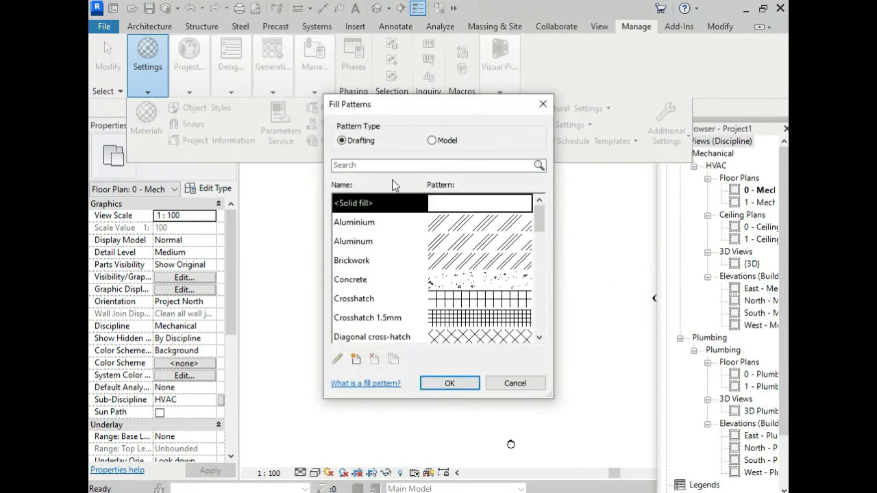
{"action": "left_click", "coordinate": [432, 141]}
{"action": "scroll", "coordinate": [473, 253], "scroll_direction": "down", "scroll_amount": 5}
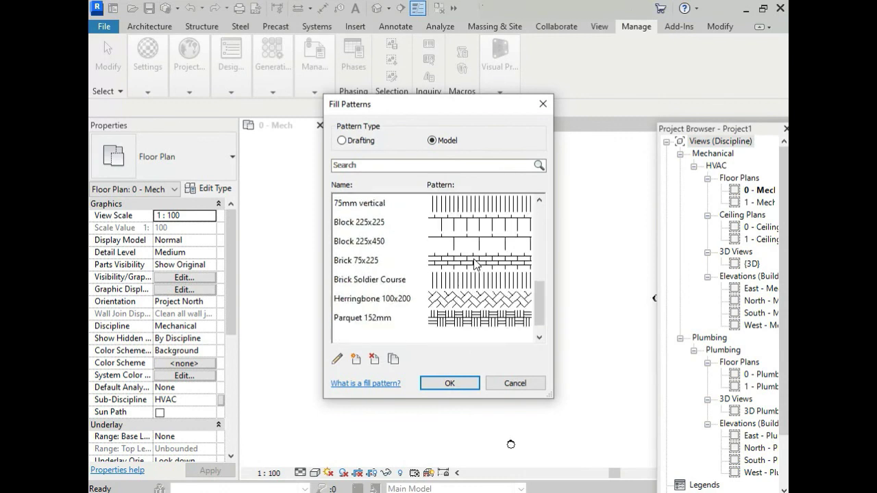
{"action": "scroll", "coordinate": [482, 320], "scroll_direction": "up", "scroll_amount": 5}
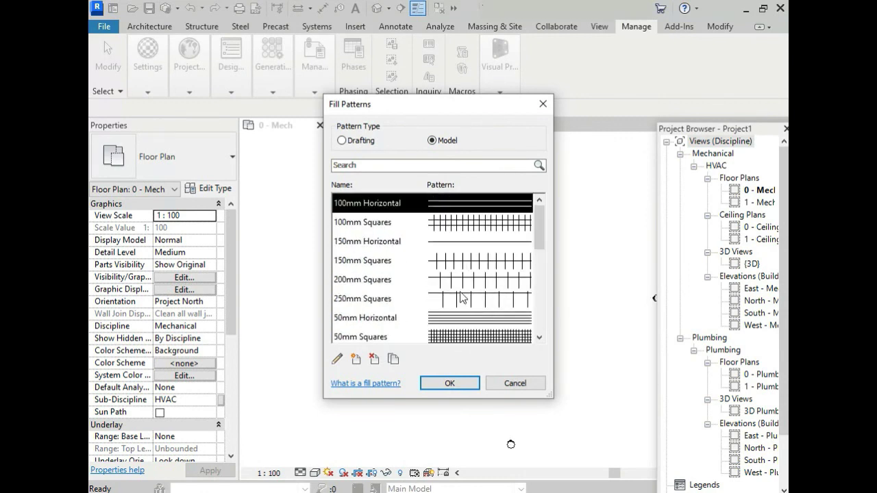
{"action": "left_click", "coordinate": [342, 141]}
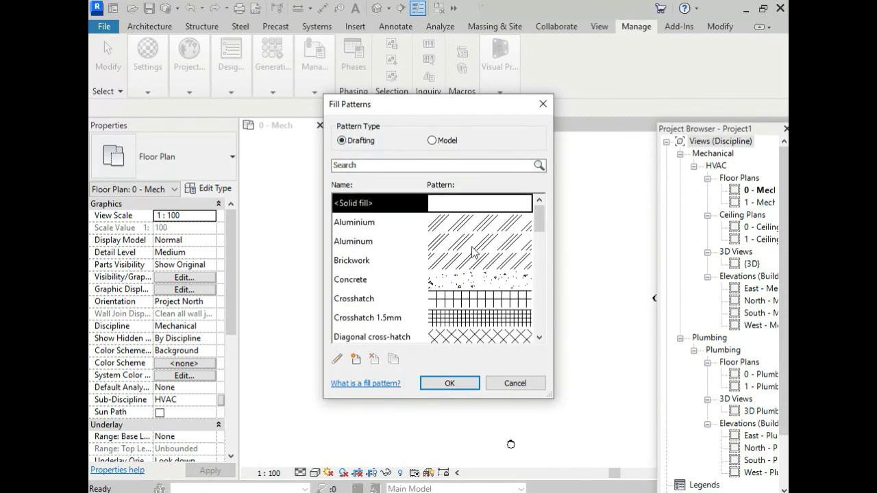
{"action": "scroll", "coordinate": [473, 282], "scroll_direction": "down", "scroll_amount": 7}
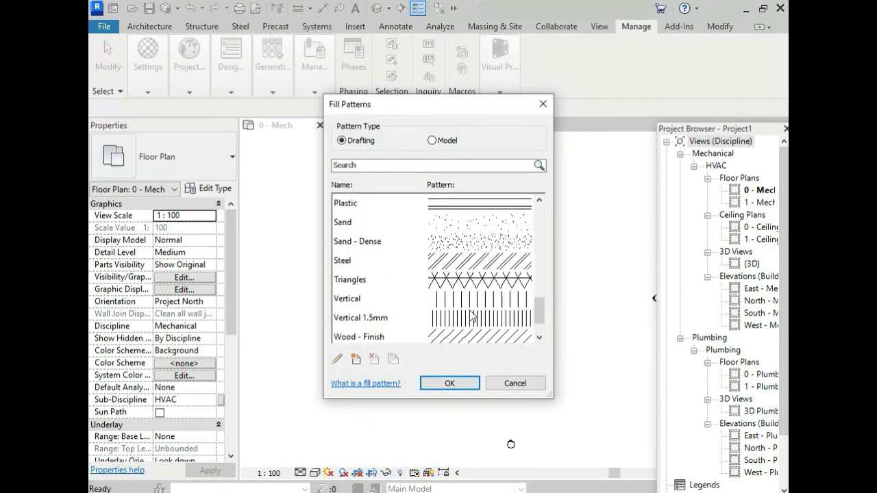
{"action": "scroll", "coordinate": [473, 317], "scroll_direction": "down", "scroll_amount": 1}
{"action": "scroll", "coordinate": [473, 316], "scroll_direction": "up", "scroll_amount": 7}
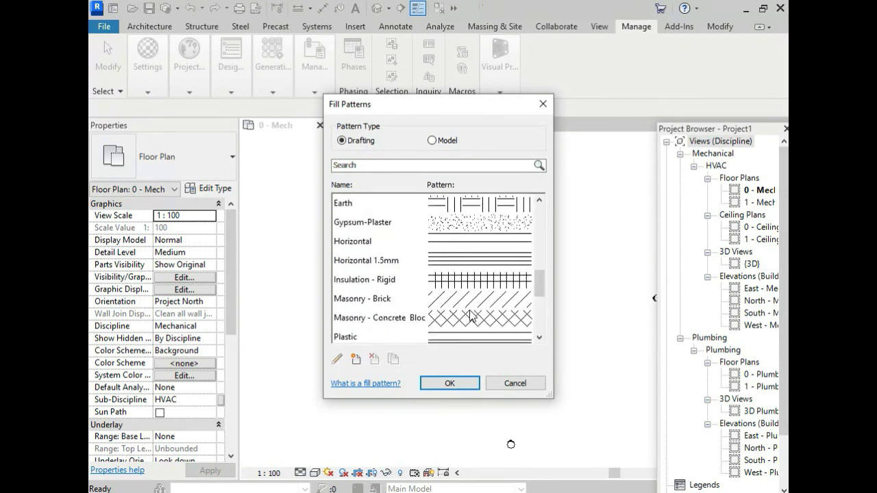
{"action": "scroll", "coordinate": [473, 317], "scroll_direction": "up", "scroll_amount": 1}
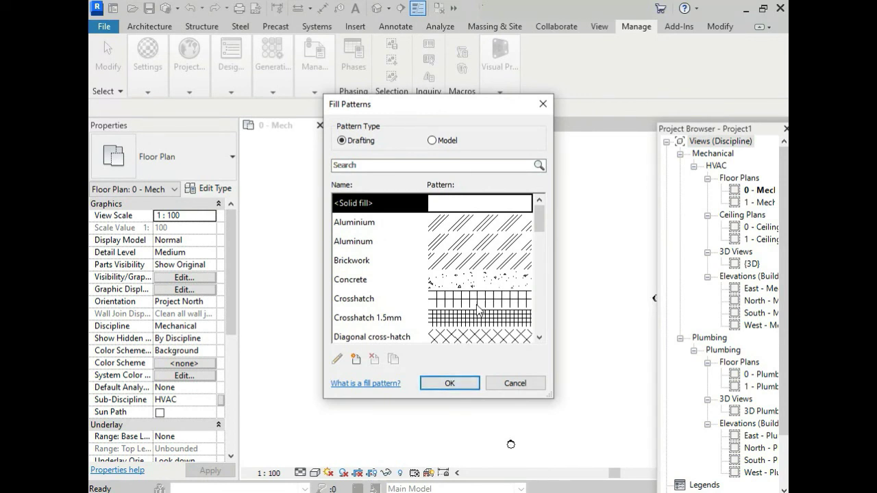
Close Revit's Fill Patterns dialog and start the Hatch command in AutoCAD's Drawing1
{"action": "left_click", "coordinate": [454, 384]}
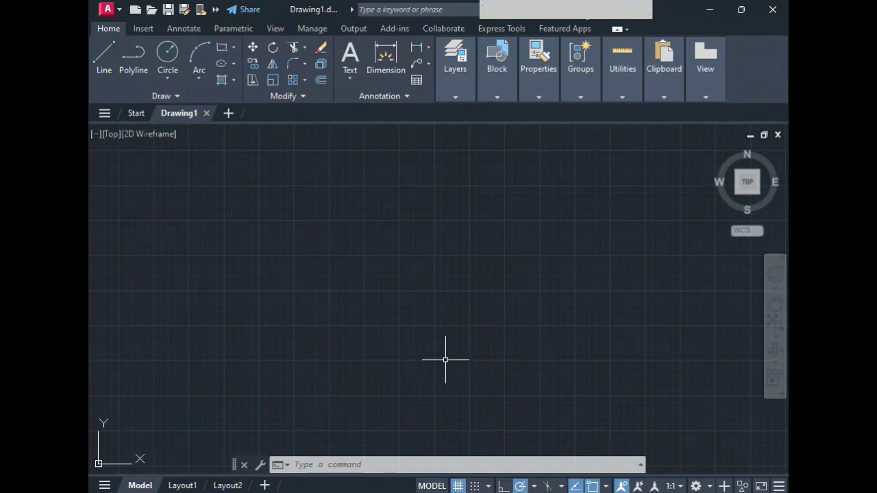
{"action": "left_click", "coordinate": [233, 81]}
{"action": "left_click", "coordinate": [244, 104]}
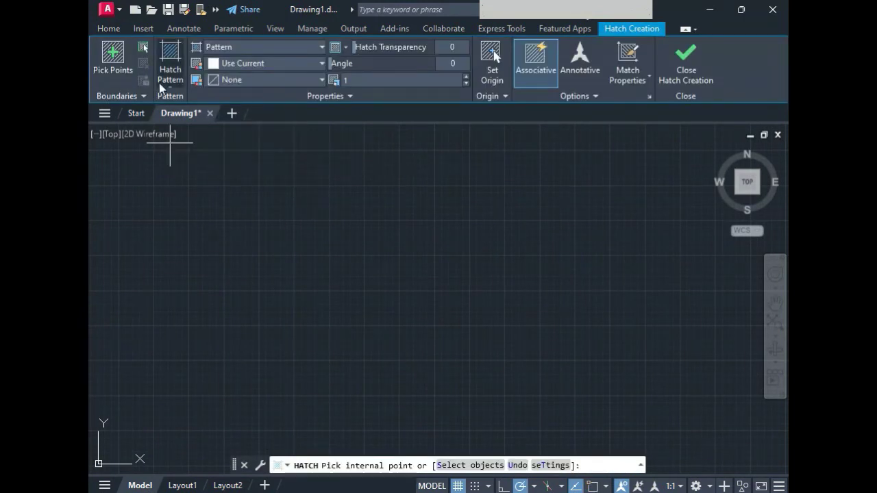
Enlarge and scroll through the Hatch Pattern gallery, then close it without choosing a pattern
{"action": "left_click", "coordinate": [167, 80]}
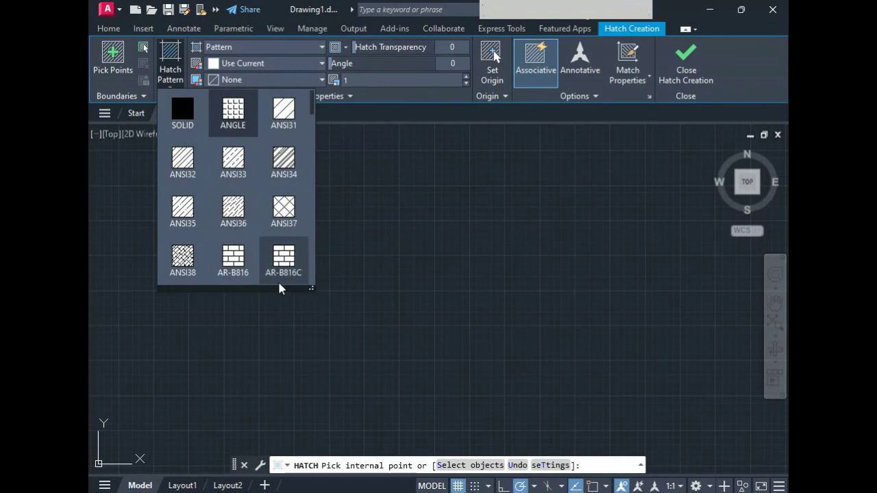
{"action": "mouse_move", "coordinate": [312, 286]}
{"action": "left_mouse_down"}
{"action": "mouse_move", "coordinate": [626, 320]}
{"action": "mouse_move", "coordinate": [716, 340]}
{"action": "mouse_move", "coordinate": [763, 377]}
{"action": "left_mouse_up"}
{"action": "scroll", "coordinate": [424, 175], "scroll_direction": "down", "scroll_amount": 3}
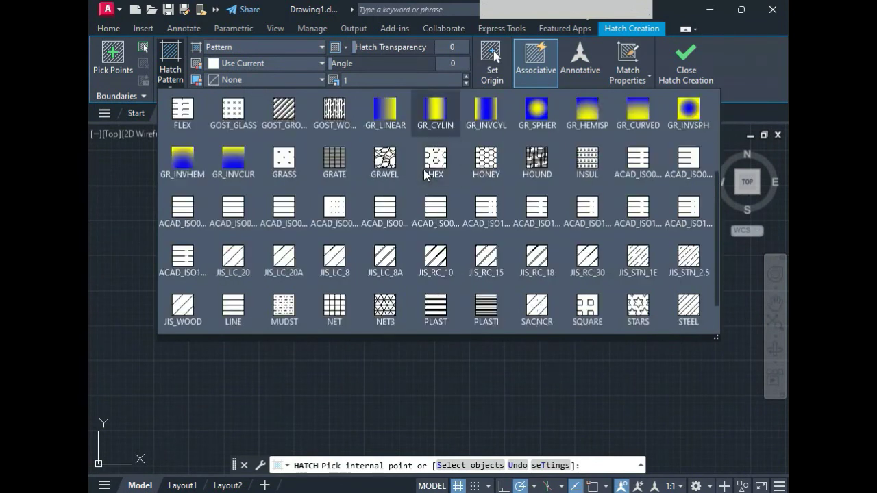
{"action": "scroll", "coordinate": [428, 186], "scroll_direction": "down", "scroll_amount": 1}
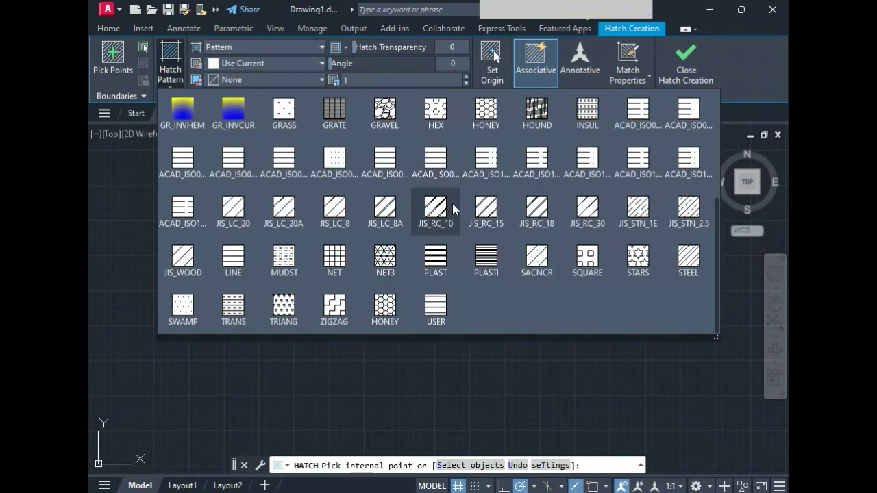
{"action": "scroll", "coordinate": [454, 209], "scroll_direction": "up", "scroll_amount": 2}
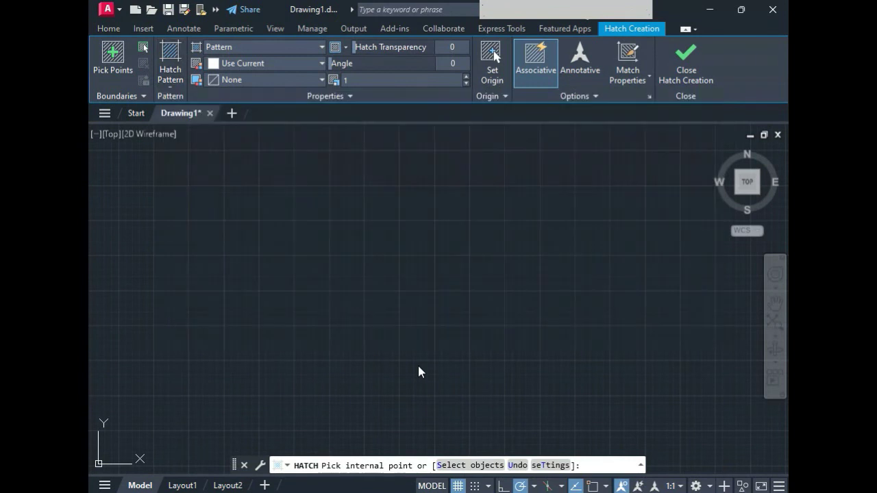
{"action": "left_click", "coordinate": [416, 371]}
Cancel the hatch, hide the grid with F7, and draw a rectangle with RECTANG, centred in view
{"action": "key", "text": "Escape"}
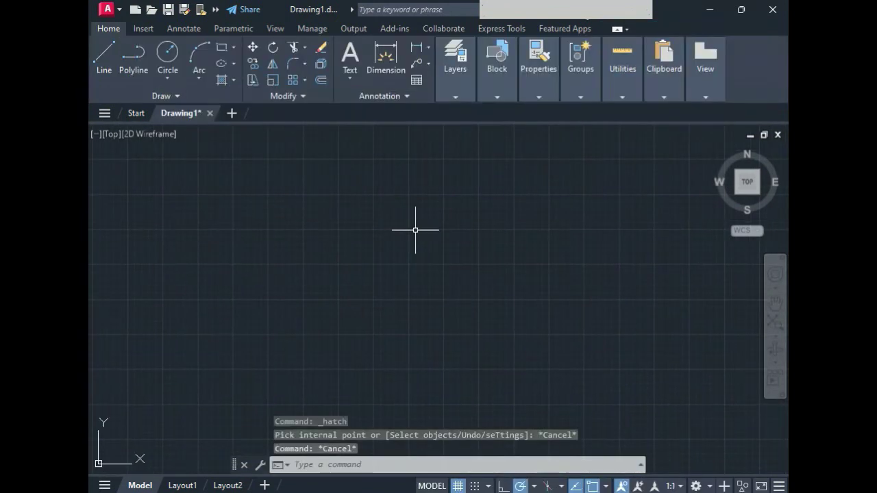
{"action": "key", "text": "F7"}
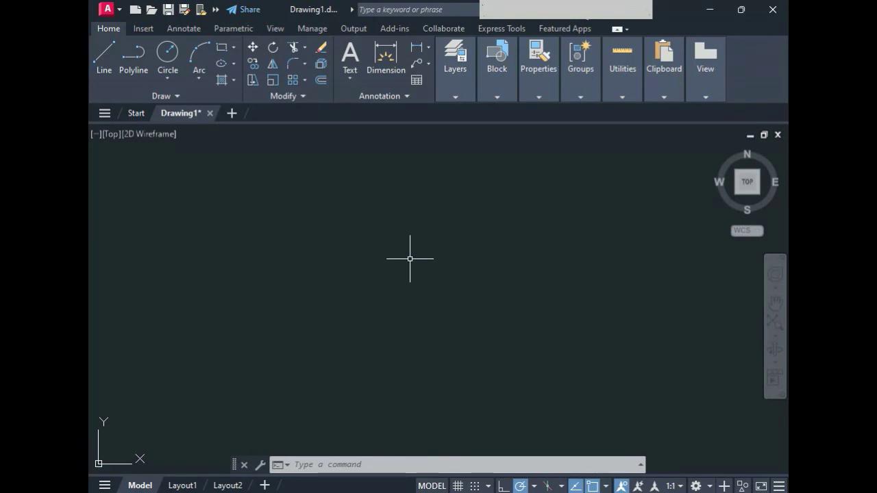
{"action": "type", "text": "RE"}
{"action": "scroll", "coordinate": [412, 256], "scroll_direction": "down", "scroll_amount": 1}
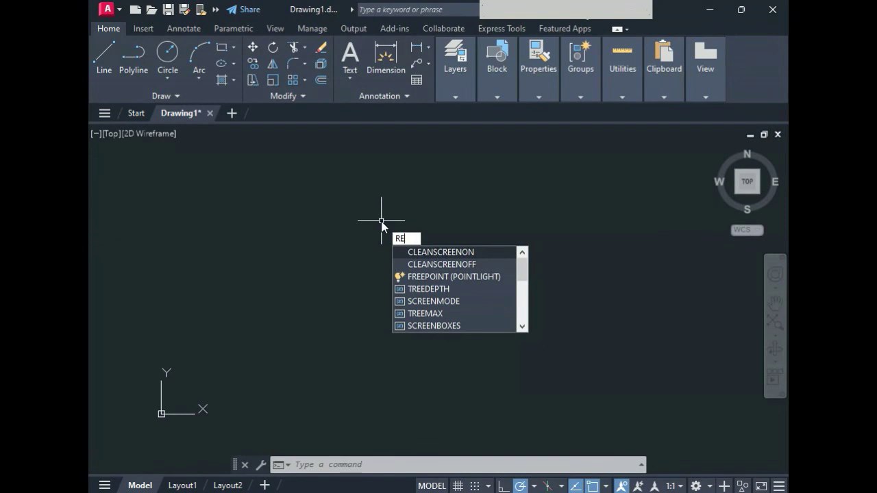
{"action": "type", "text": "C"}
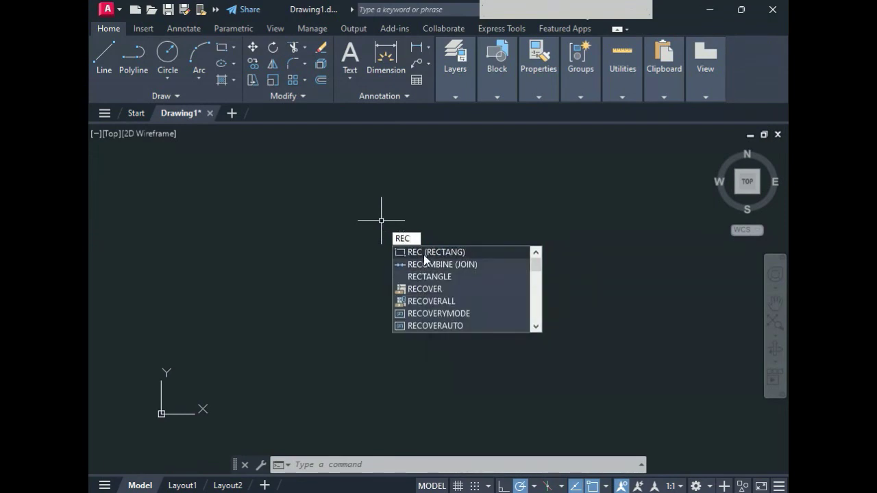
{"action": "key", "text": "Return"}
{"action": "left_click", "coordinate": [378, 236]}
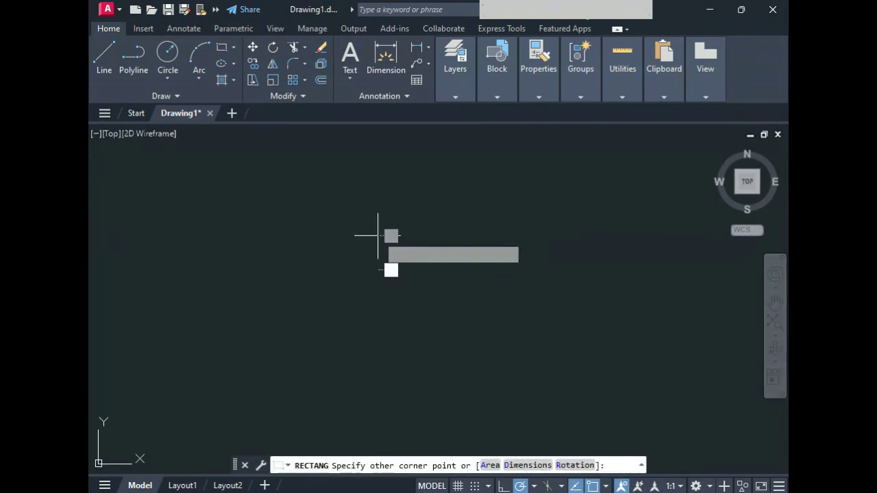
{"action": "left_click", "coordinate": [468, 293]}
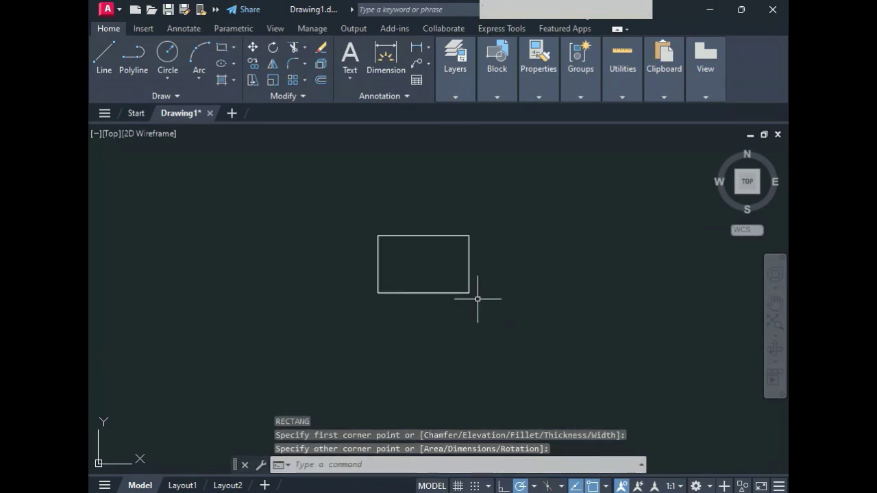
{"action": "key", "text": "Escape"}
{"action": "key", "text": "Escape"}
{"action": "key", "text": "Escape"}
{"action": "scroll", "coordinate": [442, 258], "scroll_direction": "up", "scroll_amount": 5}
{"action": "middle_click_drag", "start_coordinate": [443, 259], "coordinate": [466, 276]}
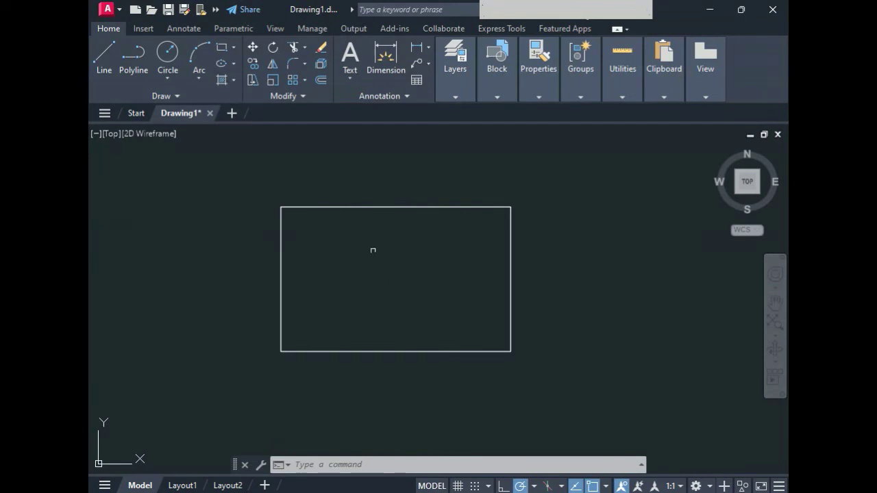
Apply the HONEY hatch pattern inside the rectangle and end the hatch command
{"action": "left_click", "coordinate": [233, 81]}
{"action": "left_click", "coordinate": [232, 102]}
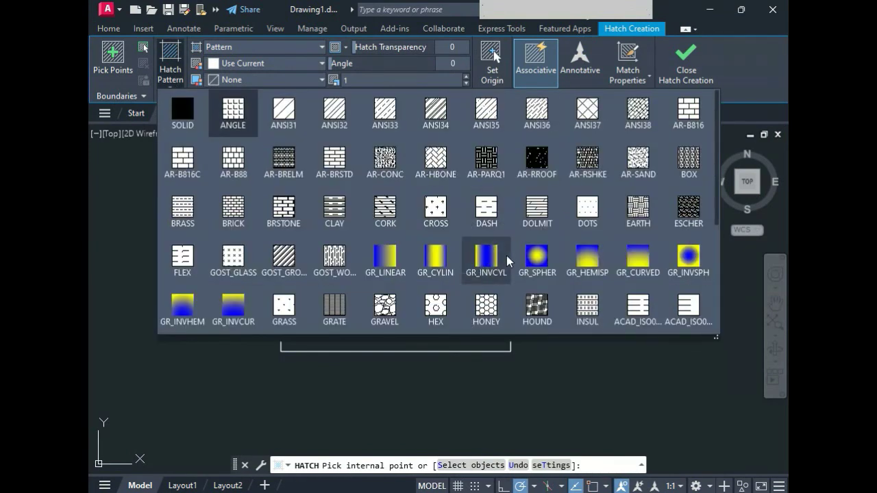
{"action": "left_click", "coordinate": [487, 304]}
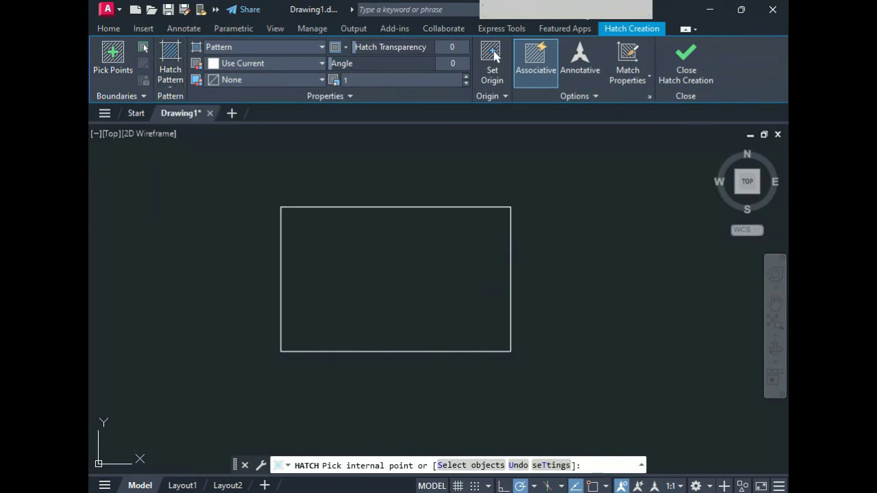
{"action": "scroll", "coordinate": [530, 295], "scroll_direction": "up", "scroll_amount": 3}
{"action": "mouse_move", "coordinate": [530, 294]}
{"action": "middle_mouse_down"}
{"action": "mouse_move", "coordinate": [631, 320]}
{"action": "mouse_move", "coordinate": [646, 313]}
{"action": "mouse_move", "coordinate": [666, 279]}
{"action": "mouse_move", "coordinate": [662, 290]}
{"action": "middle_mouse_up"}
{"action": "key", "text": "Escape"}
{"action": "key", "text": "Escape"}
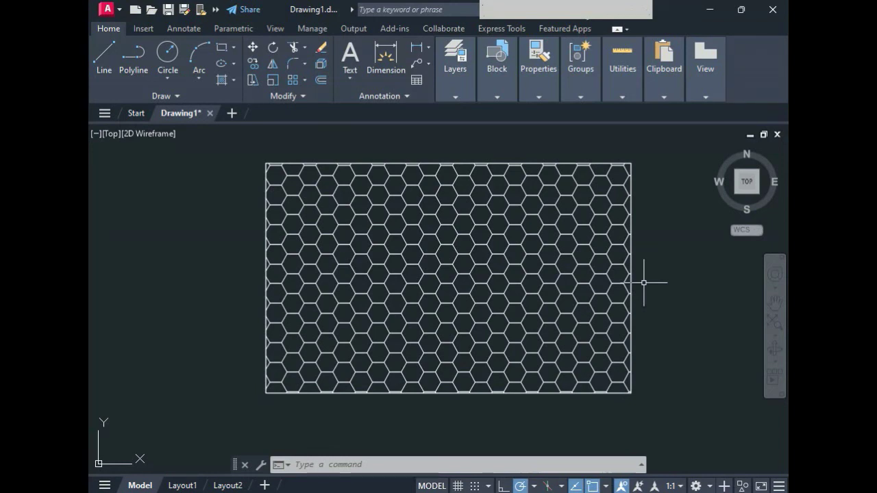
Run GETPAT on the honeycomb hatch and overwrite the existing HONEY.pat in Documents
{"action": "left_click", "coordinate": [316, 466]}
{"action": "type", "text": "GETPPA"}
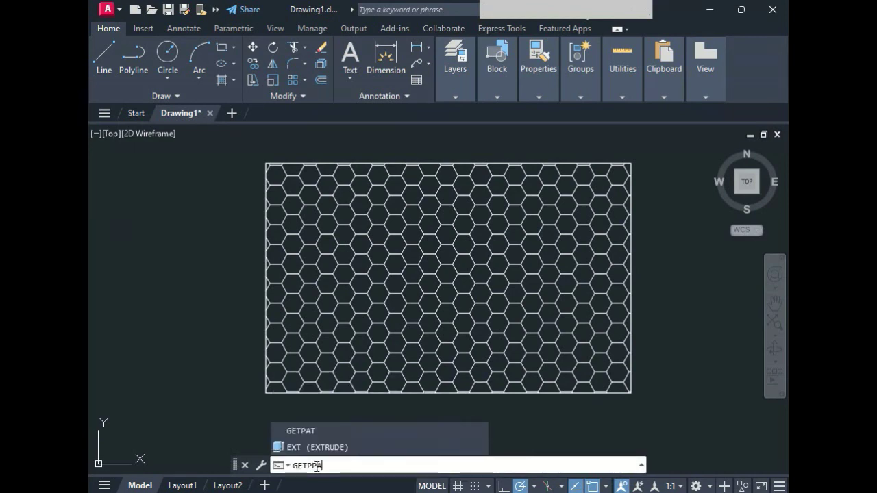
{"action": "type", "text": "T"}
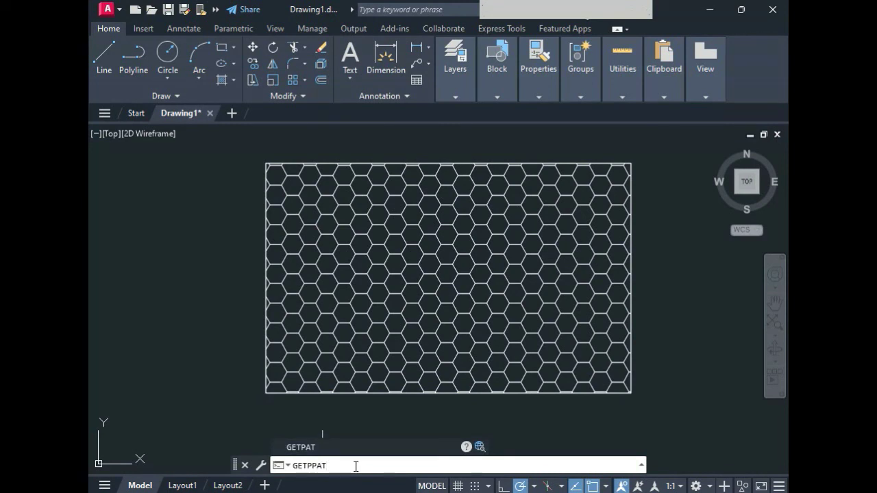
{"action": "key", "text": "BackSpace"}
{"action": "key", "text": "BackSpace"}
{"action": "key", "text": "BackSpace"}
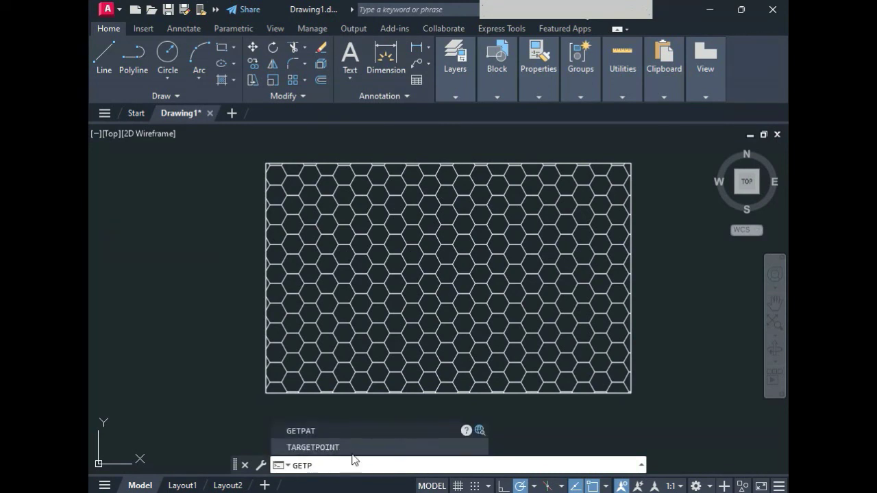
{"action": "left_click", "coordinate": [336, 429]}
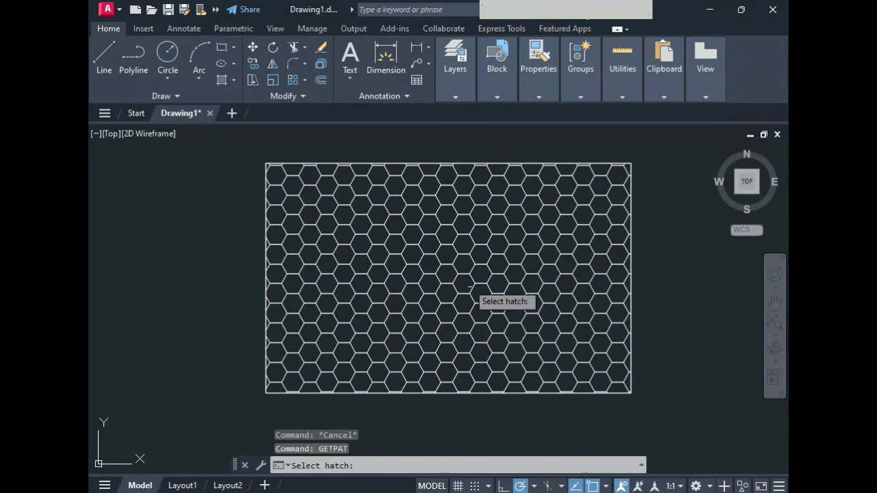
{"action": "left_click", "coordinate": [463, 255]}
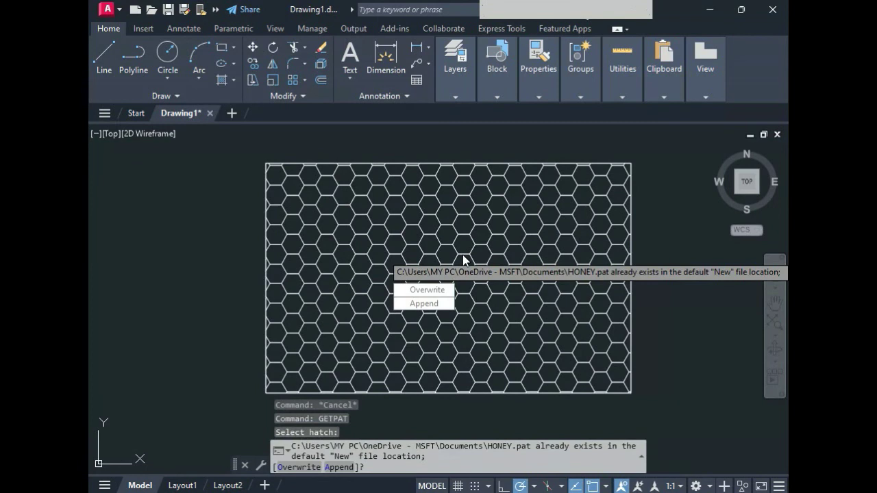
{"action": "left_click", "coordinate": [427, 290]}
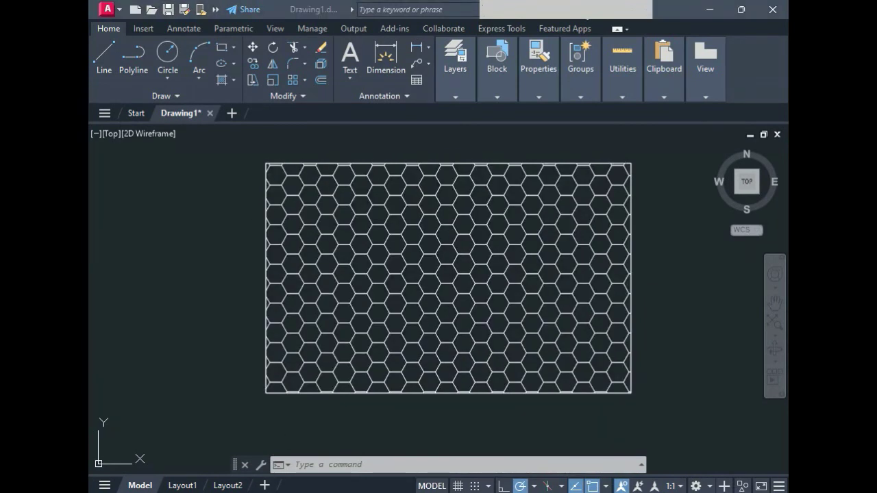
Open a maximized File Explorer window showing the Documents folder with HONEY.pat
{"action": "key", "text": "super+e"}
{"action": "double_click", "coordinate": [325, 69]}
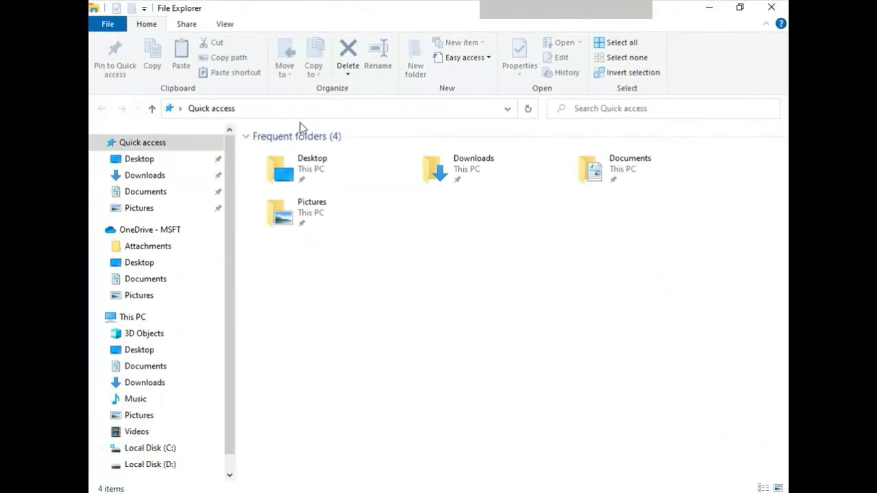
{"action": "left_click", "coordinate": [153, 194]}
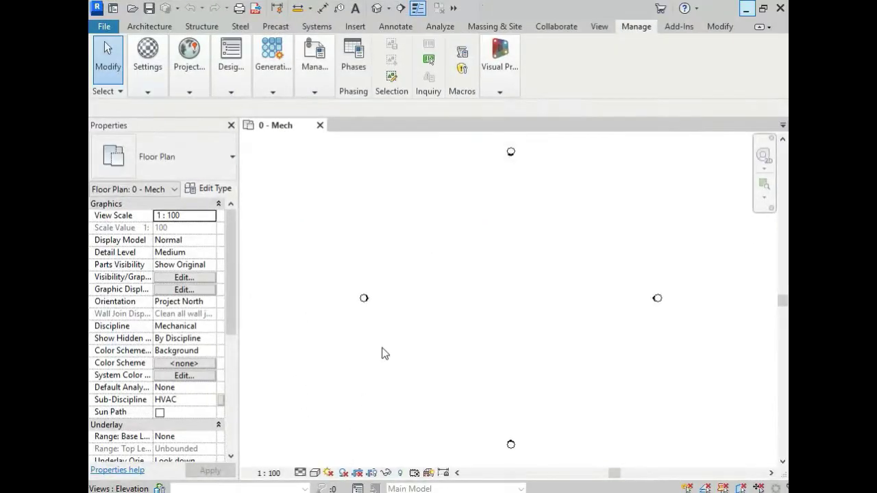
Open Revit's Fill Patterns dialog from Manage > Additional Settings
{"action": "middle_click_drag", "start_coordinate": [446, 290], "coordinate": [421, 315]}
{"action": "scroll", "coordinate": [411, 302], "scroll_direction": "down", "scroll_amount": 1}
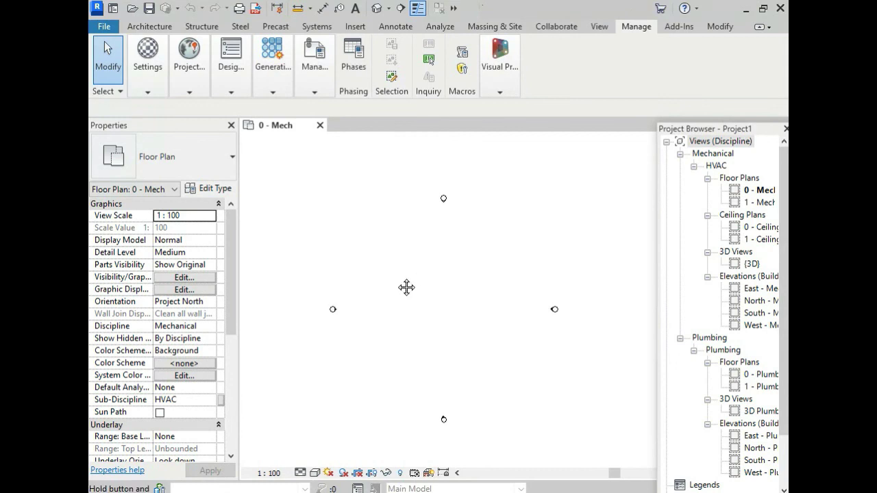
{"action": "middle_click_drag", "start_coordinate": [416, 281], "coordinate": [397, 283]}
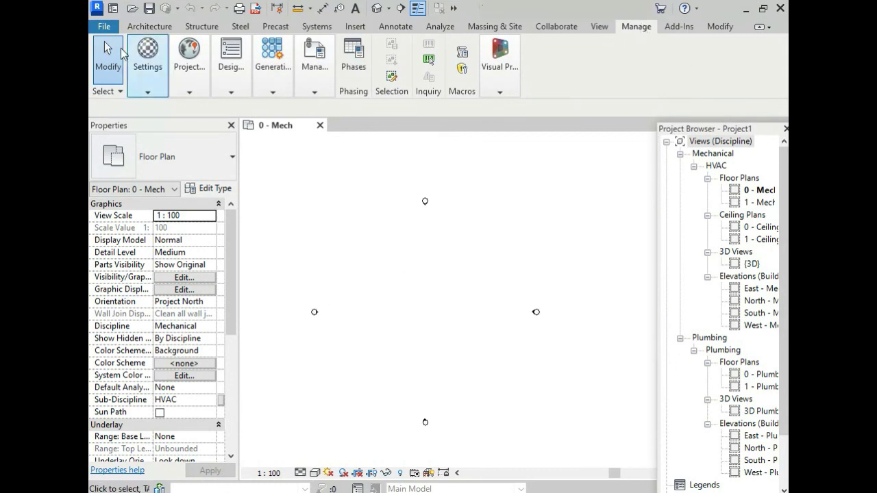
{"action": "left_click", "coordinate": [147, 65]}
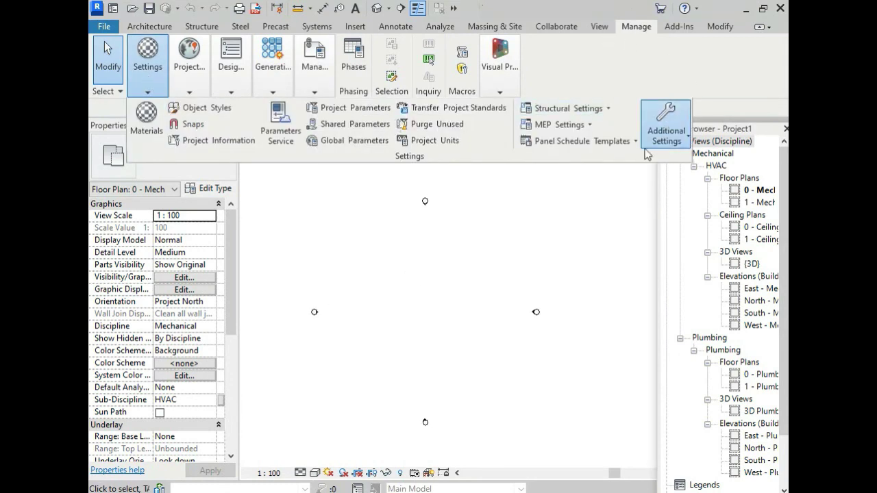
{"action": "left_click", "coordinate": [666, 131]}
{"action": "left_click", "coordinate": [682, 285]}
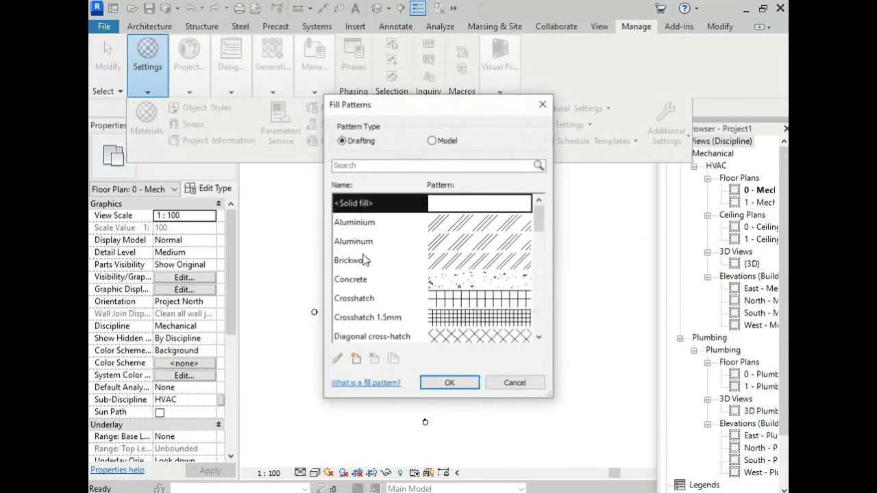
Create a custom drafting pattern HONEY imported from Documents\HONEY.pat at import scale .01
{"action": "left_click", "coordinate": [356, 359]}
{"action": "left_click", "coordinate": [406, 233]}
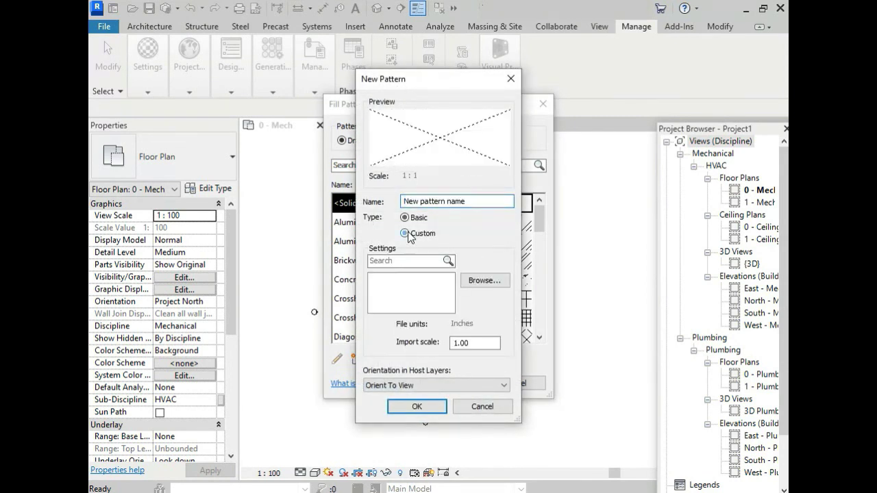
{"action": "left_click", "coordinate": [471, 280]}
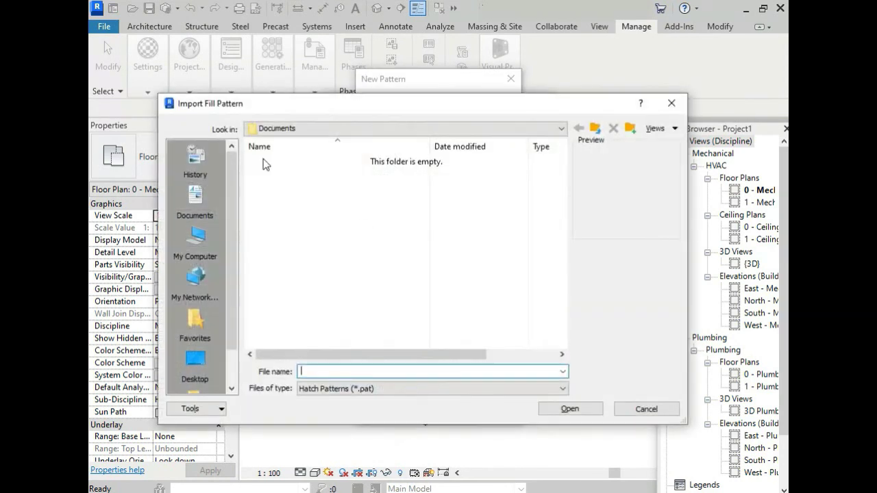
{"action": "left_click", "coordinate": [199, 364]}
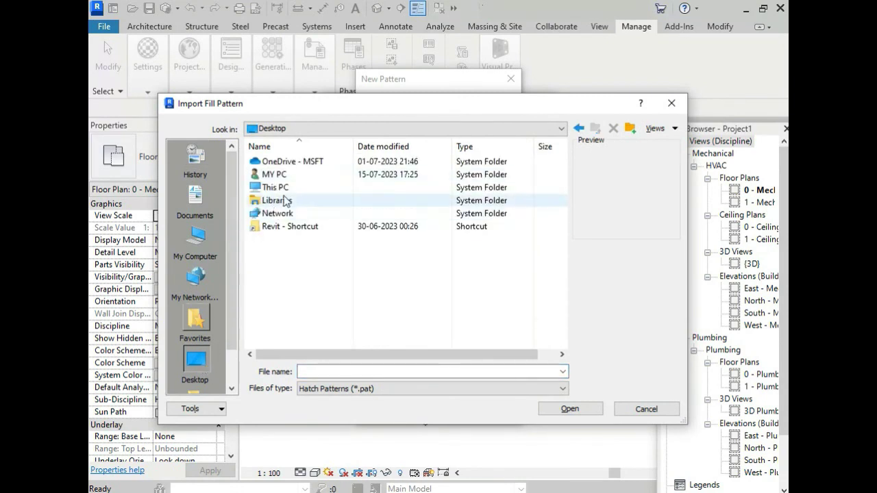
{"action": "double_click", "coordinate": [271, 188]}
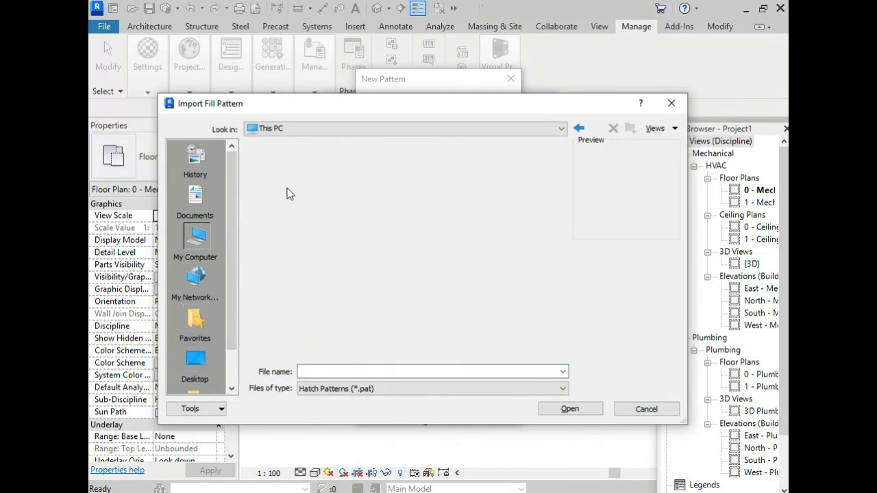
{"action": "double_click", "coordinate": [293, 204]}
{"action": "left_click", "coordinate": [312, 201]}
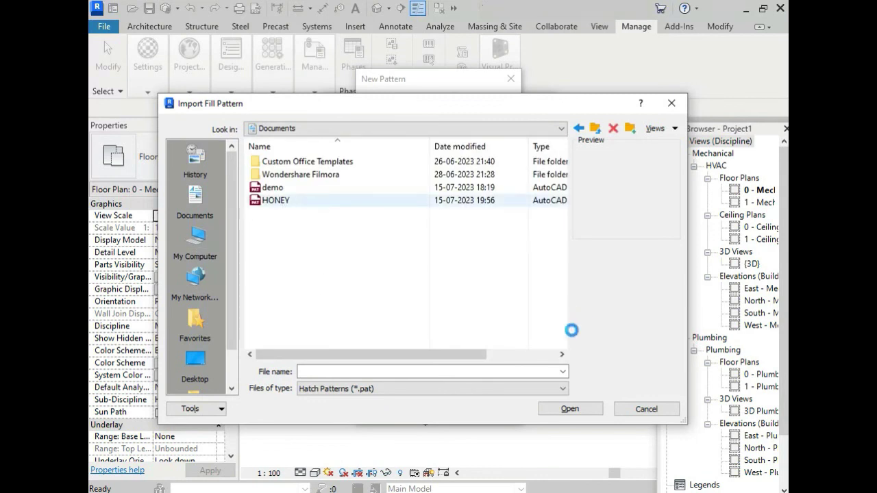
{"action": "left_click", "coordinate": [569, 409]}
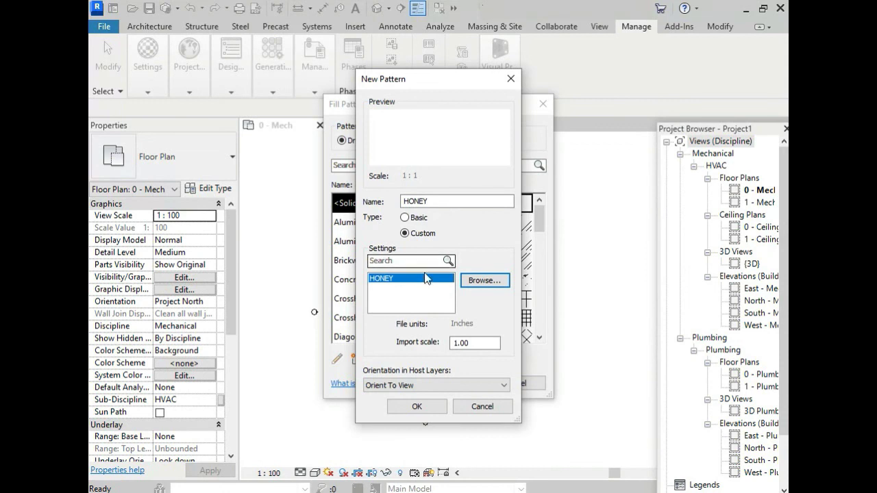
{"action": "left_click", "coordinate": [486, 346]}
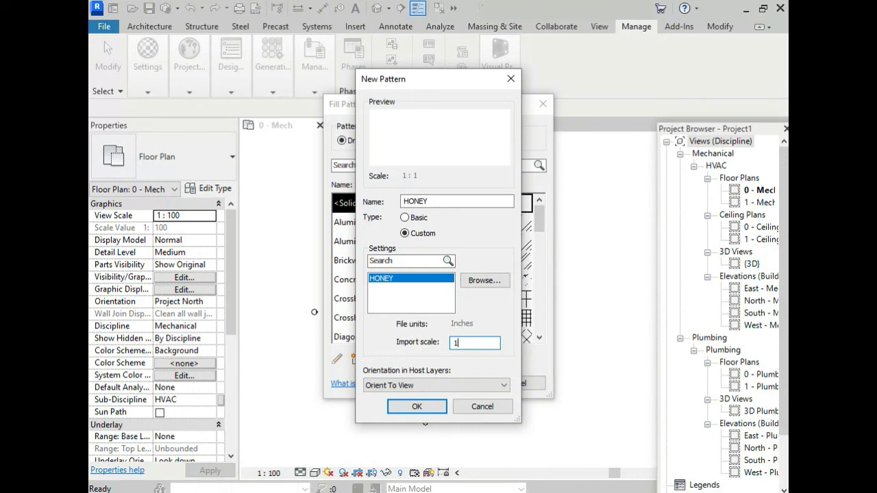
{"action": "type", "text": ".01"}
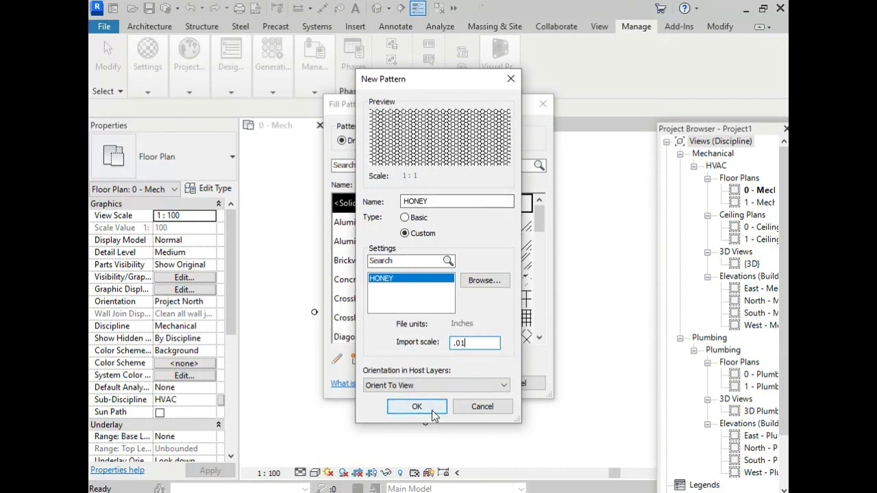
{"action": "left_click", "coordinate": [418, 407]}
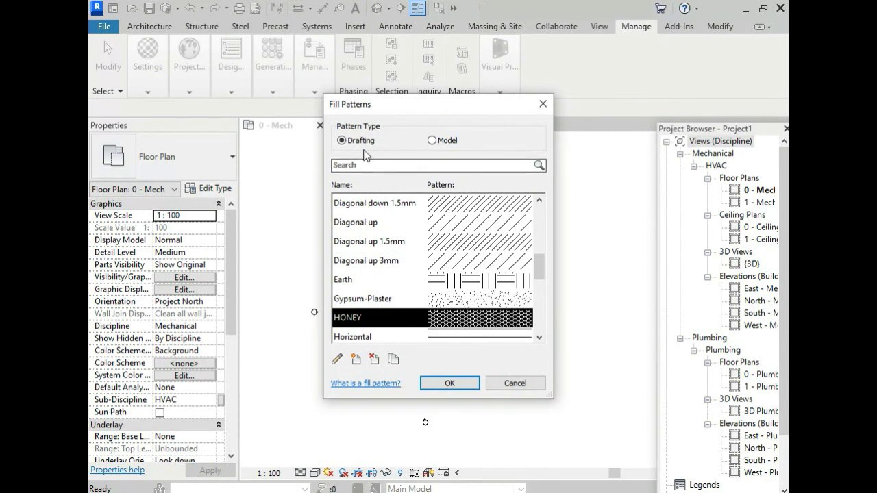
{"action": "left_click", "coordinate": [432, 141]}
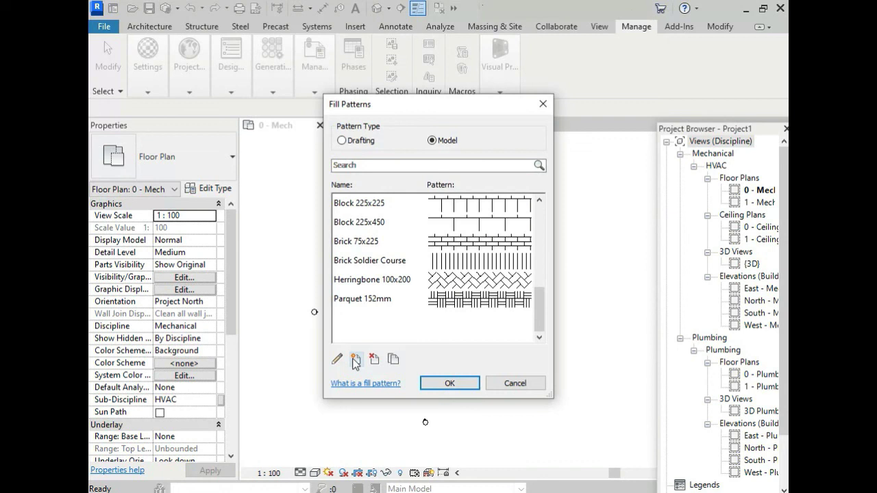
{"action": "left_click", "coordinate": [357, 360]}
{"action": "left_click", "coordinate": [418, 234]}
{"action": "left_click", "coordinate": [477, 279]}
{"action": "left_click", "coordinate": [281, 201]}
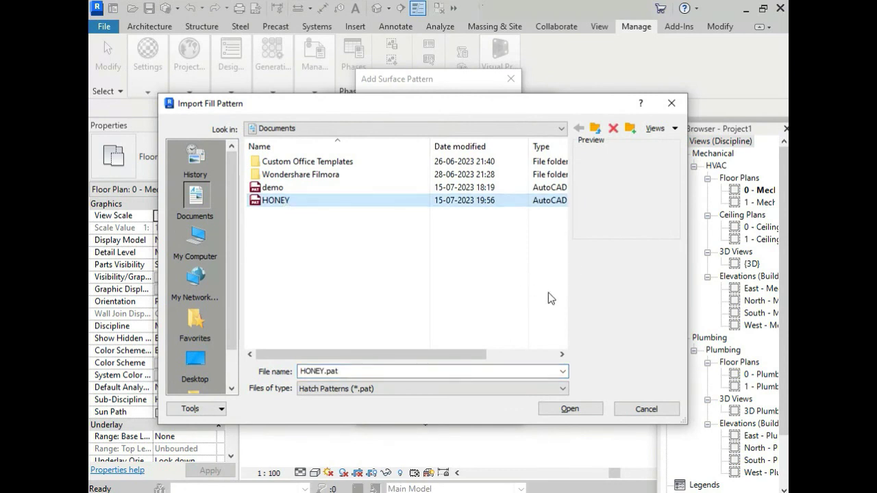
{"action": "left_click", "coordinate": [585, 409]}
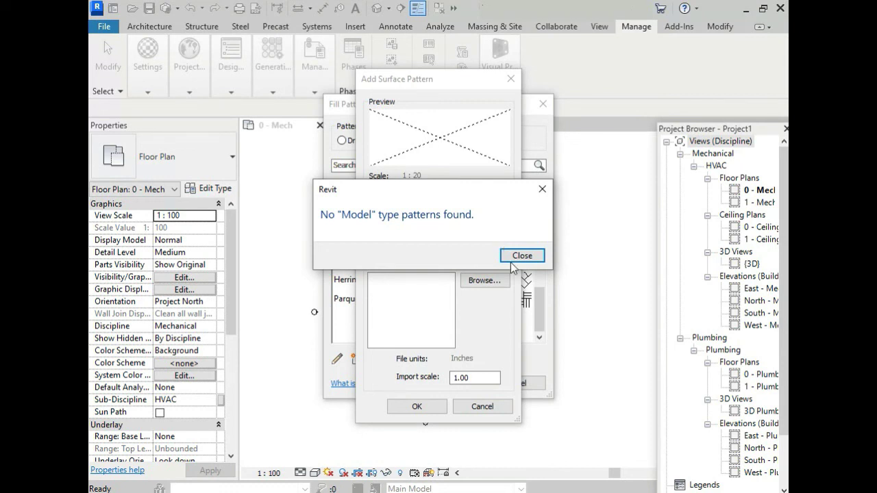
{"action": "left_click", "coordinate": [520, 257]}
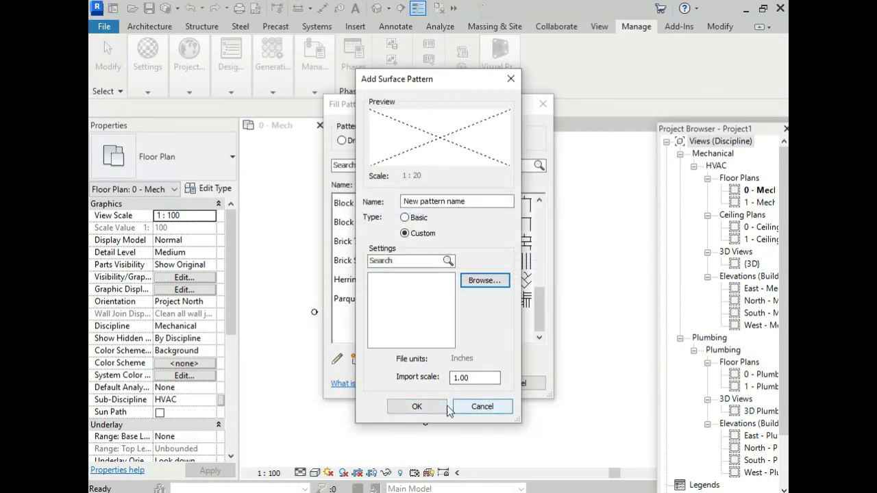
{"action": "left_click", "coordinate": [479, 407]}
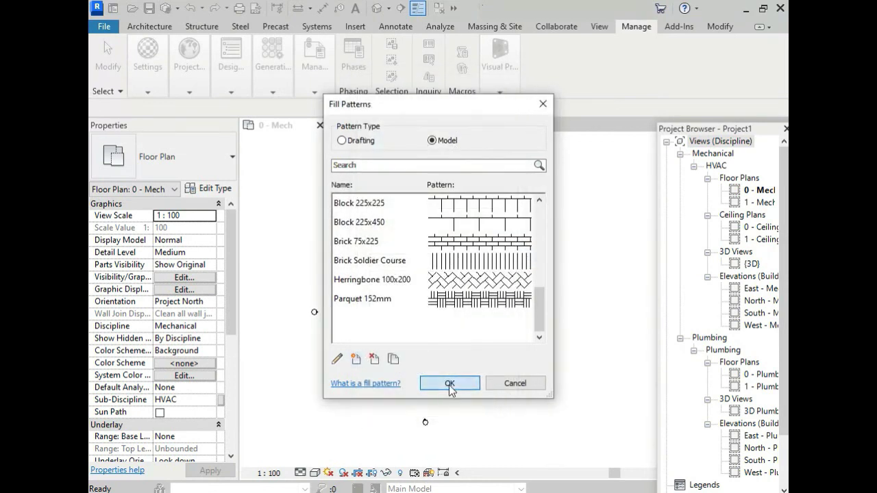
Accept the Fill Patterns dialog and preview HONEY.pat's contents in Notepad
{"action": "left_click", "coordinate": [450, 384]}
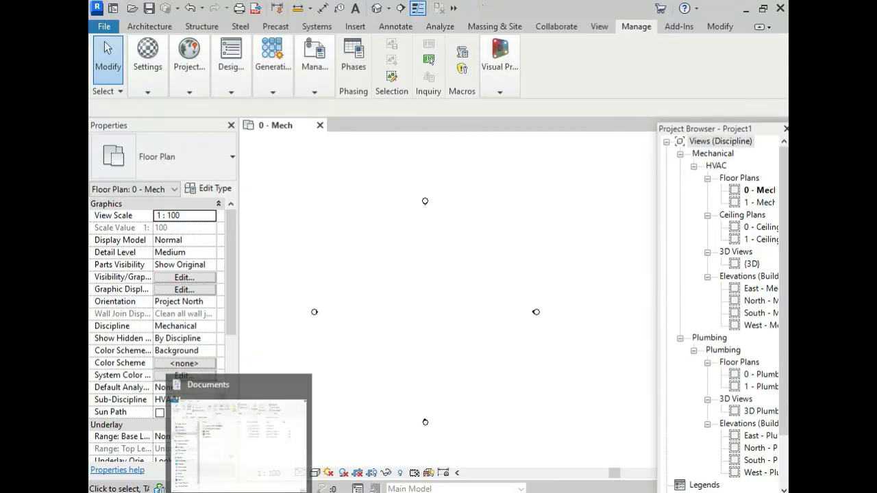
{"action": "left_click", "coordinate": [250, 430]}
{"action": "double_click", "coordinate": [278, 194]}
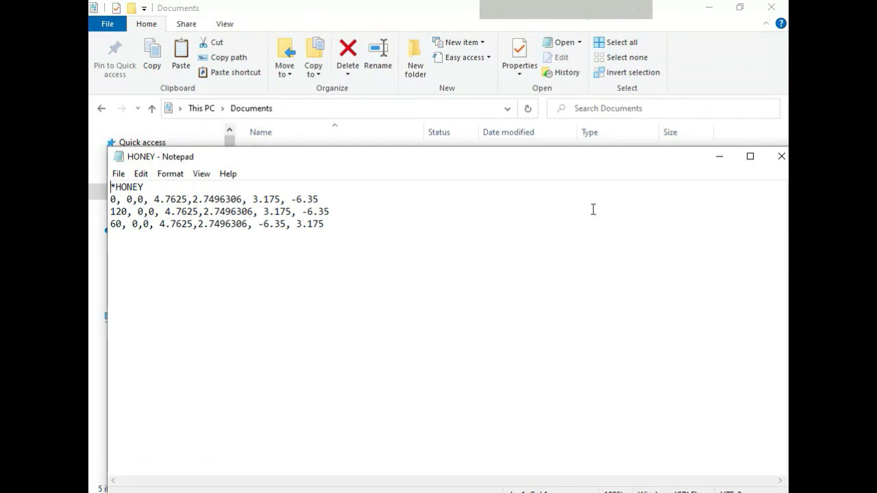
{"action": "left_click", "coordinate": [782, 156]}
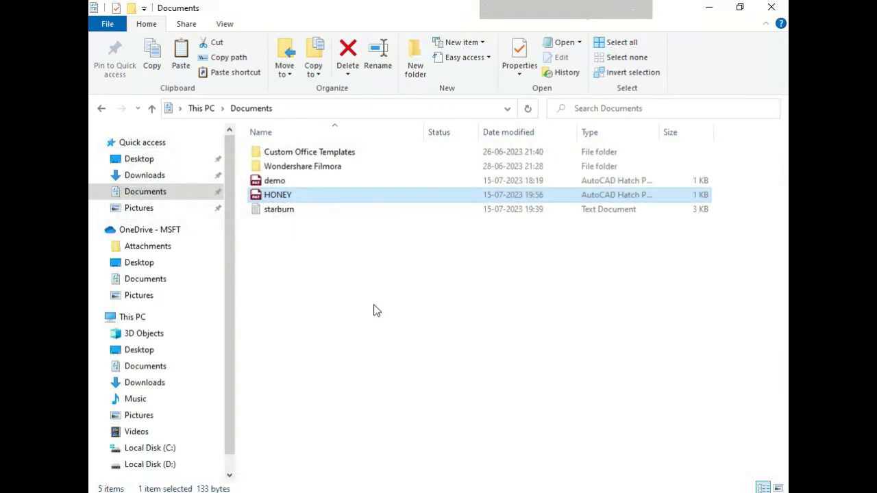
Copy and paste HONEY.pat in Documents and rename the copy to HONEY - MODEL
{"action": "left_click", "coordinate": [286, 195]}
{"action": "right_click", "coordinate": [286, 192]}
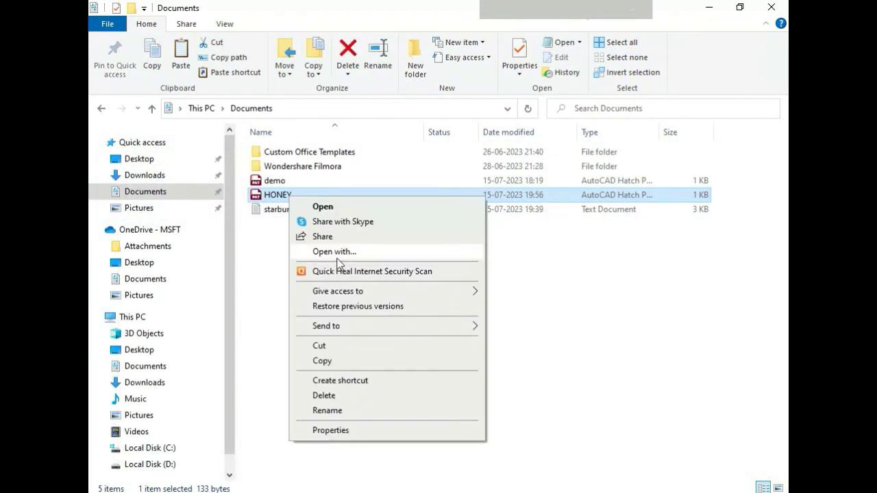
{"action": "left_click", "coordinate": [333, 360]}
{"action": "right_click", "coordinate": [262, 320]}
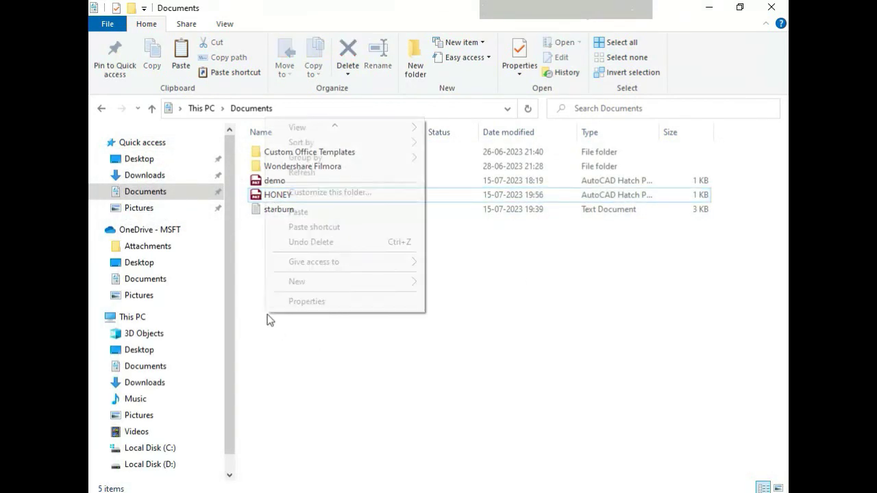
{"action": "left_click", "coordinate": [301, 212]}
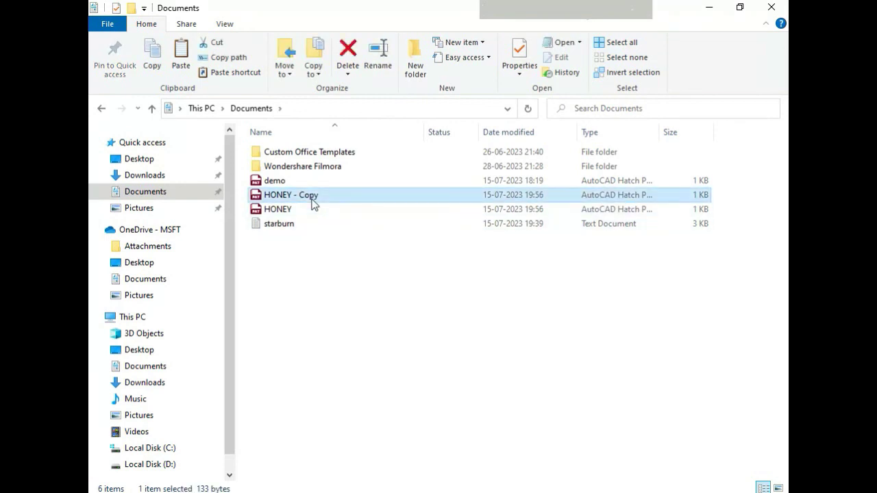
{"action": "right_click", "coordinate": [312, 198]}
{"action": "left_click", "coordinate": [350, 413]}
{"action": "left_click", "coordinate": [328, 197]}
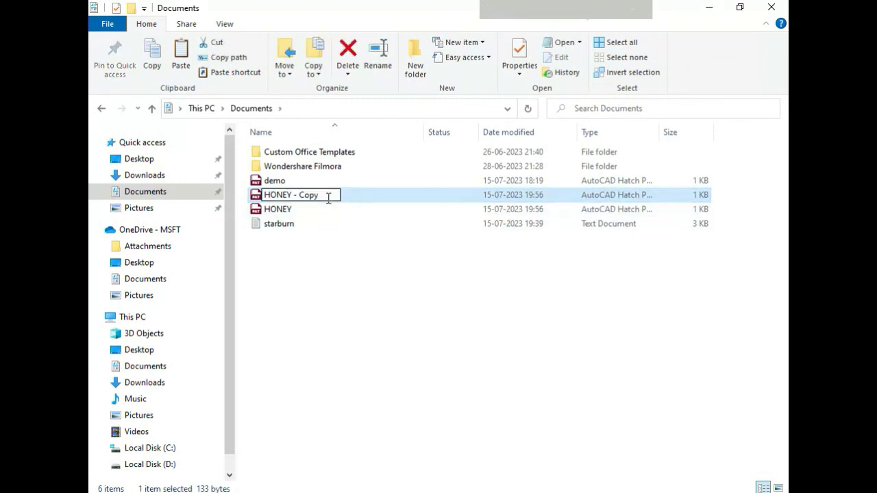
{"action": "key", "text": "BackSpace"}
{"action": "key", "text": "BackSpace"}
{"action": "key", "text": "BackSpace"}
{"action": "key", "text": "BackSpace"}
{"action": "type", "text": "MODEL"}
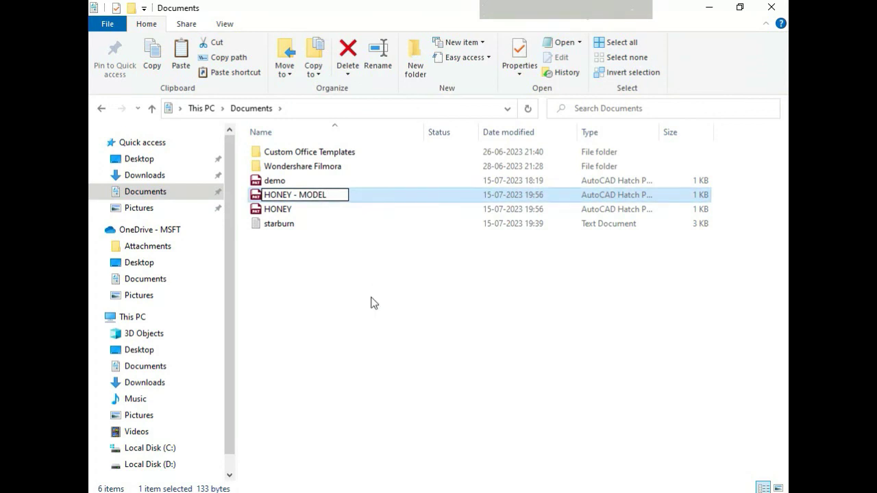
Confirm the HONEY - MODEL name and add a ;%TYPE=MODEL line below *HONEY
{"action": "key", "text": "Return"}
{"action": "double_click", "coordinate": [311, 196]}
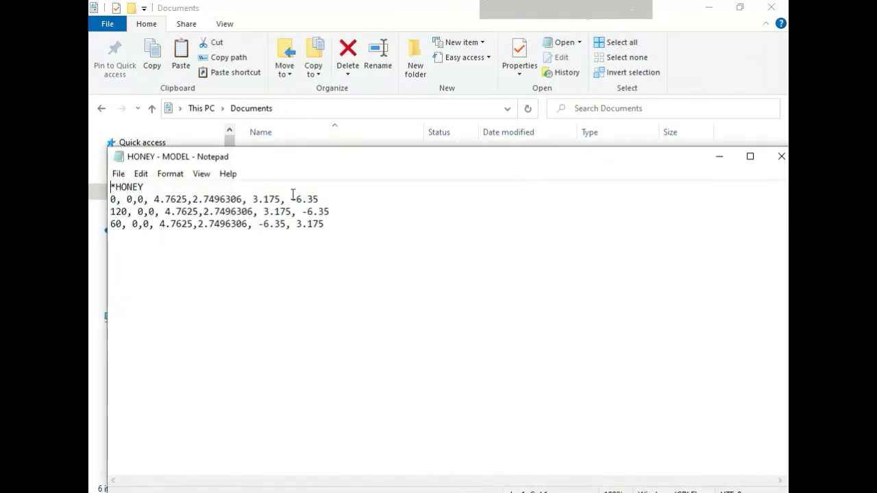
{"action": "left_click", "coordinate": [164, 186]}
{"action": "key", "text": "Return"}
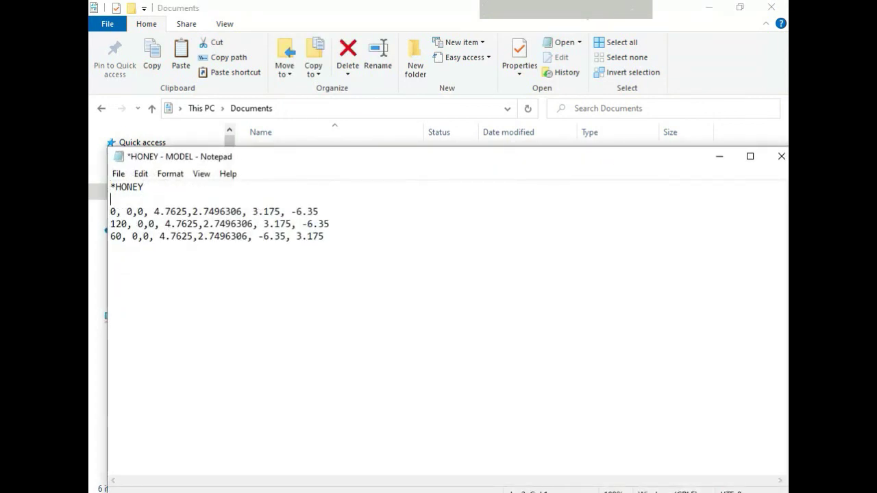
{"action": "key", "text": "BackSpace"}
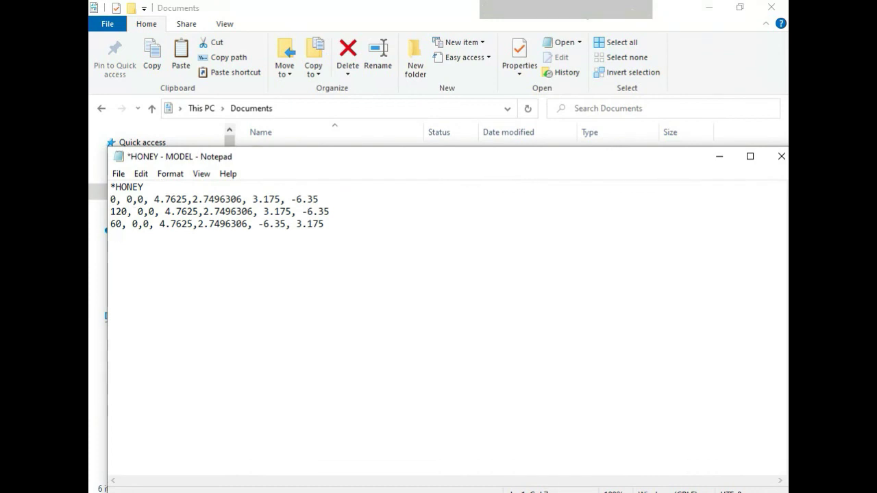
{"action": "key", "text": "Return"}
{"action": "type", "text": ";%T"}
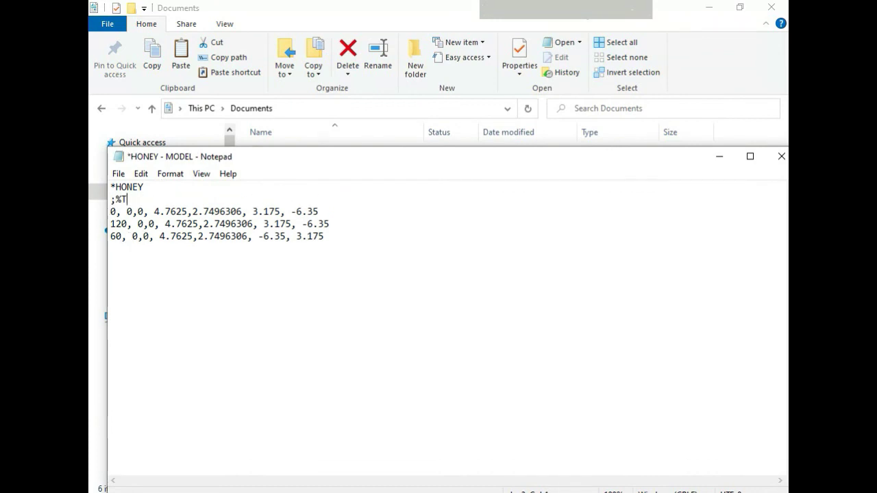
{"action": "type", "text": "YPE=MODEL"}
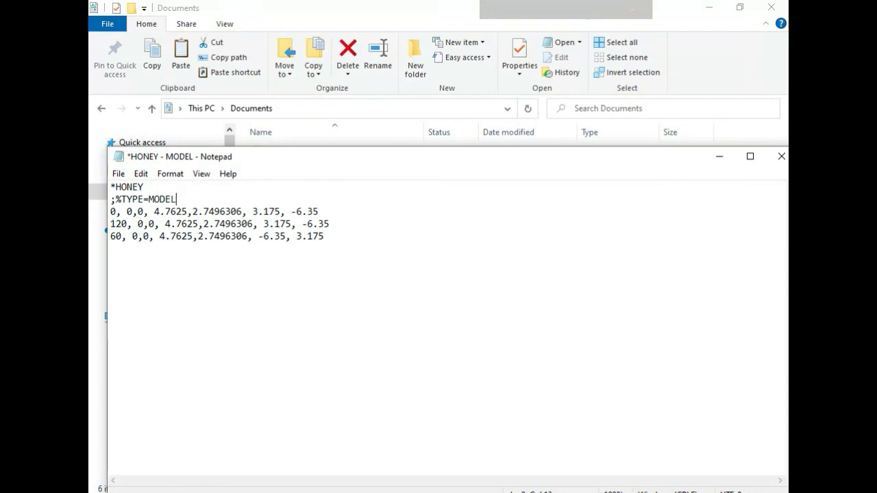
Save the edited pattern file and close Notepad
{"action": "left_click", "coordinate": [118, 176]}
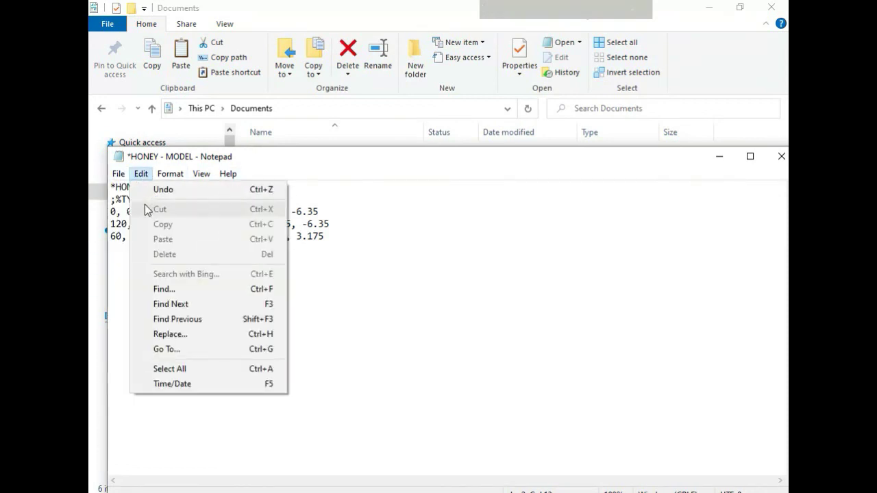
{"action": "left_click", "coordinate": [137, 234]}
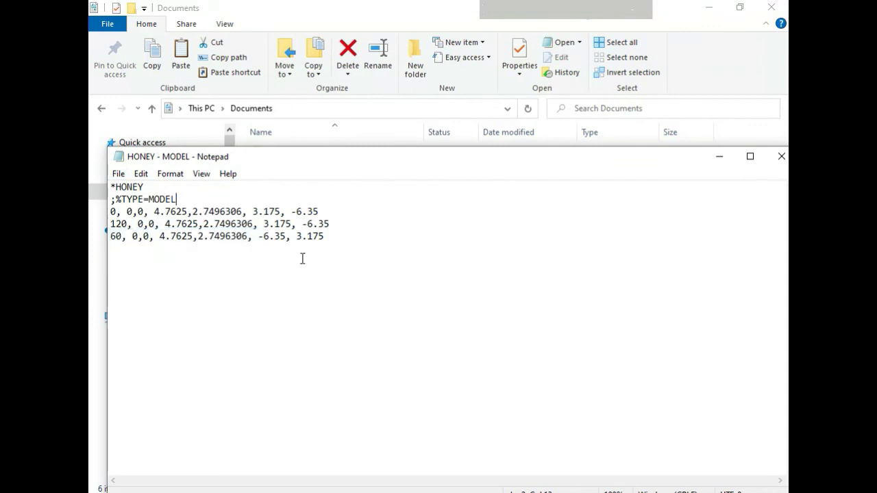
{"action": "left_click", "coordinate": [781, 157]}
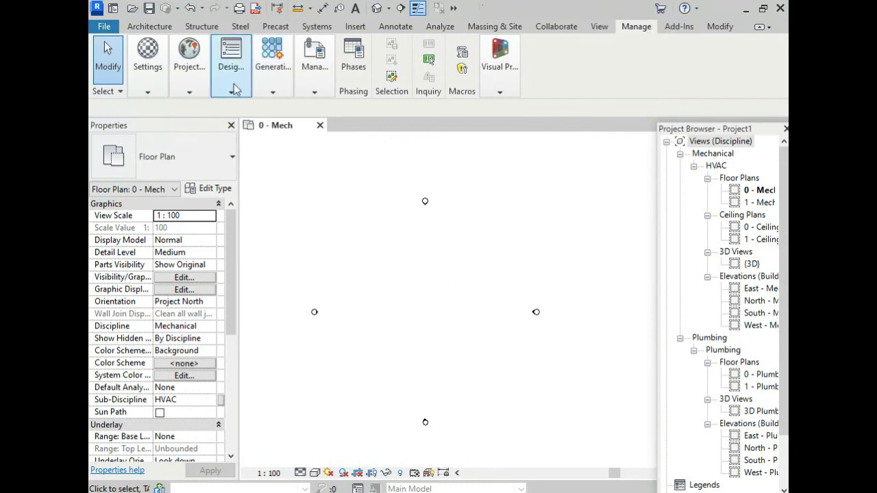
Open Fill Patterns from Manage > Additional Settings and switch to the Model pattern list
{"action": "left_click", "coordinate": [152, 91]}
{"action": "left_click", "coordinate": [189, 91]}
{"action": "left_click", "coordinate": [147, 91]}
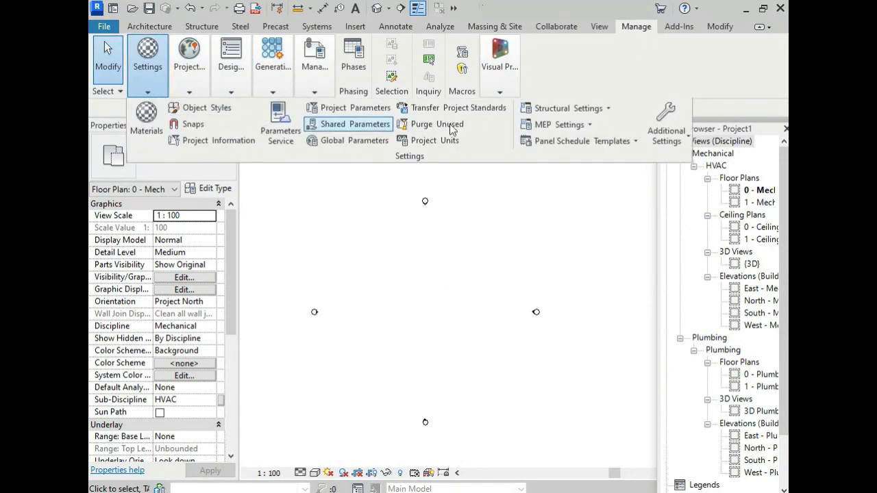
{"action": "left_click", "coordinate": [651, 137]}
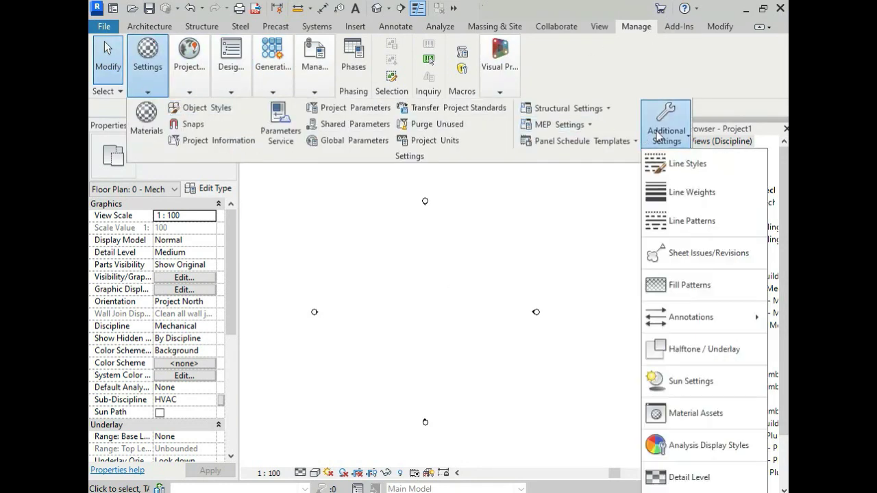
{"action": "left_click", "coordinate": [675, 284]}
{"action": "left_click", "coordinate": [433, 141]}
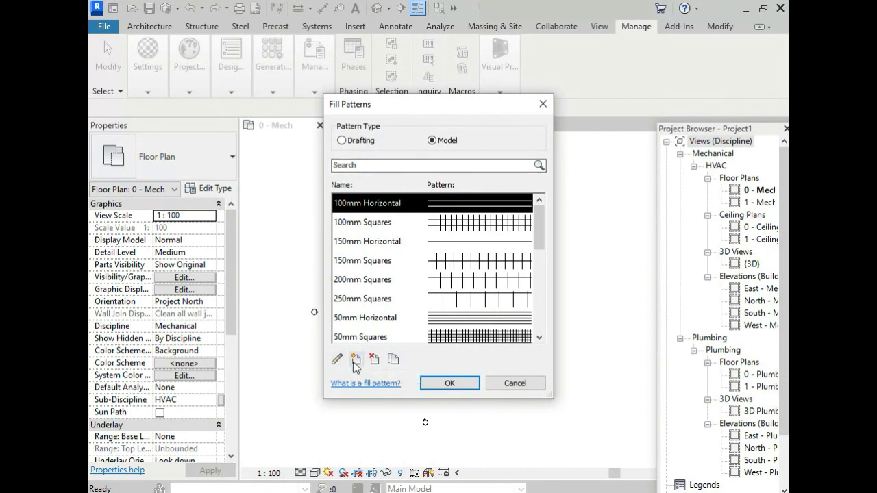
Import a custom model pattern HONEY from HONEY - MODEL.pat and close the dialog
{"action": "left_click", "coordinate": [356, 362]}
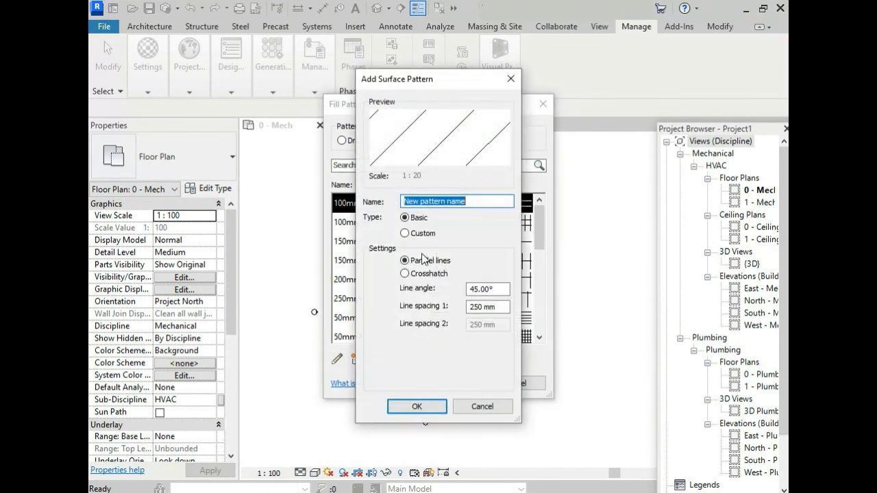
{"action": "left_click", "coordinate": [419, 236]}
{"action": "left_click", "coordinate": [499, 284]}
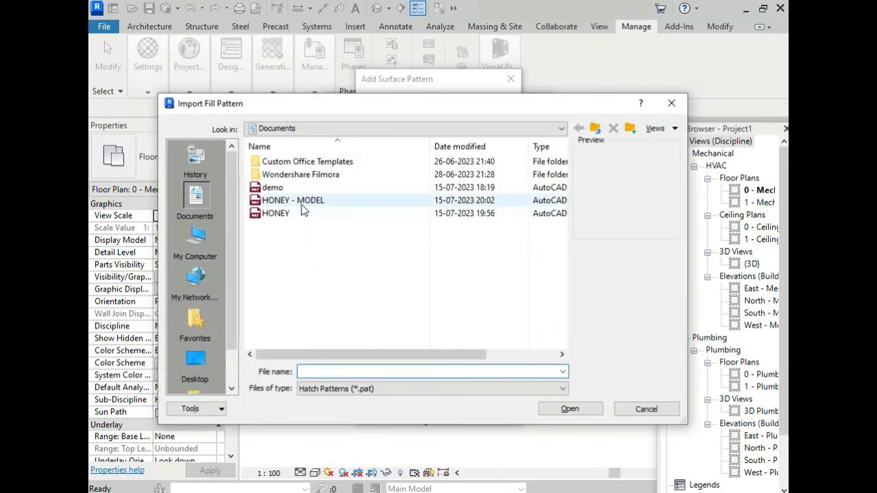
{"action": "left_click", "coordinate": [304, 206]}
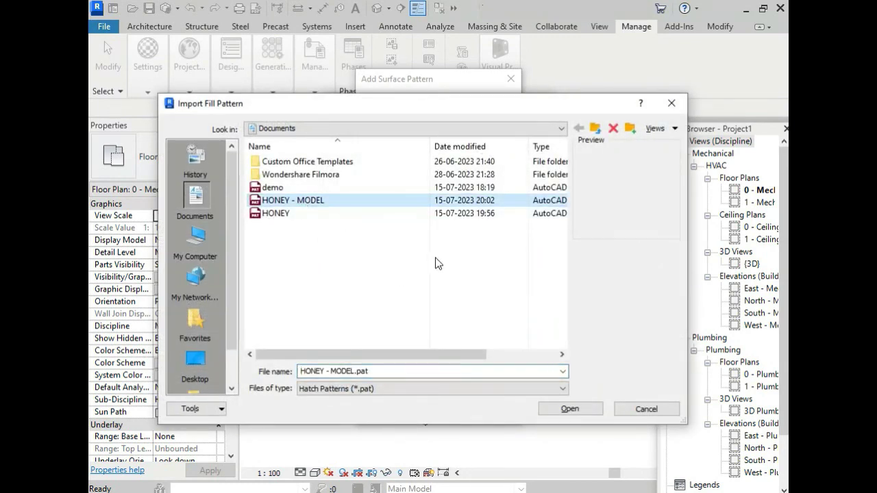
{"action": "left_click", "coordinate": [562, 410]}
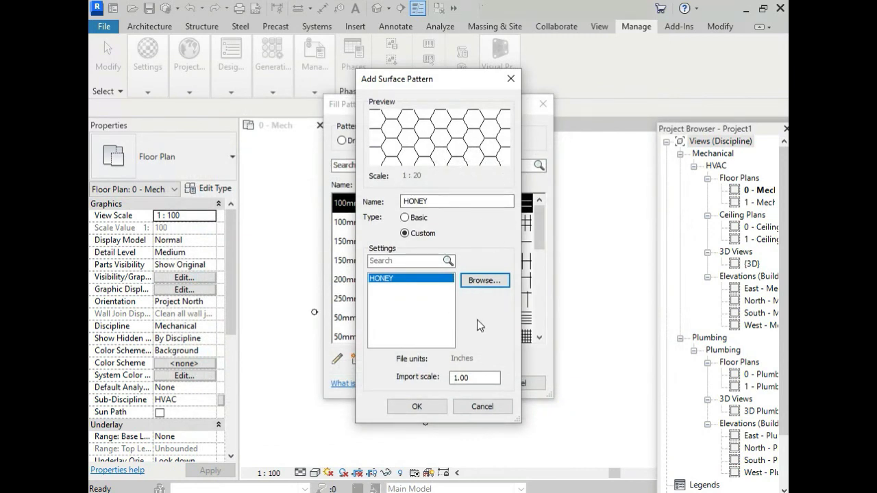
{"action": "left_click", "coordinate": [419, 407]}
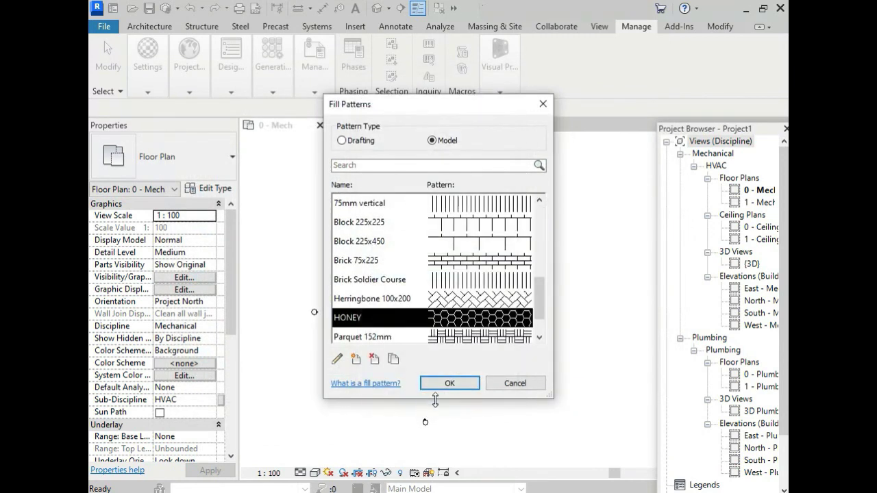
{"action": "left_click", "coordinate": [448, 383]}
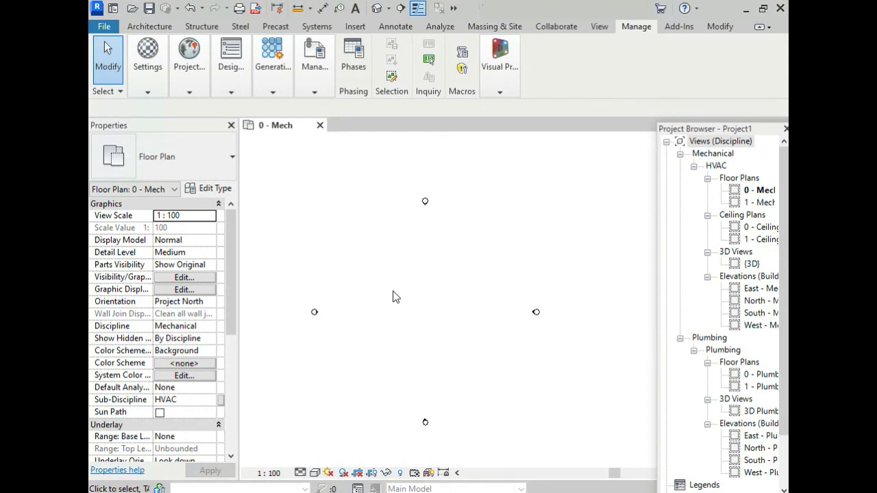
Create a new family from the Metric Generic Model.rft template via File > New > Family
{"action": "left_click", "coordinate": [109, 27]}
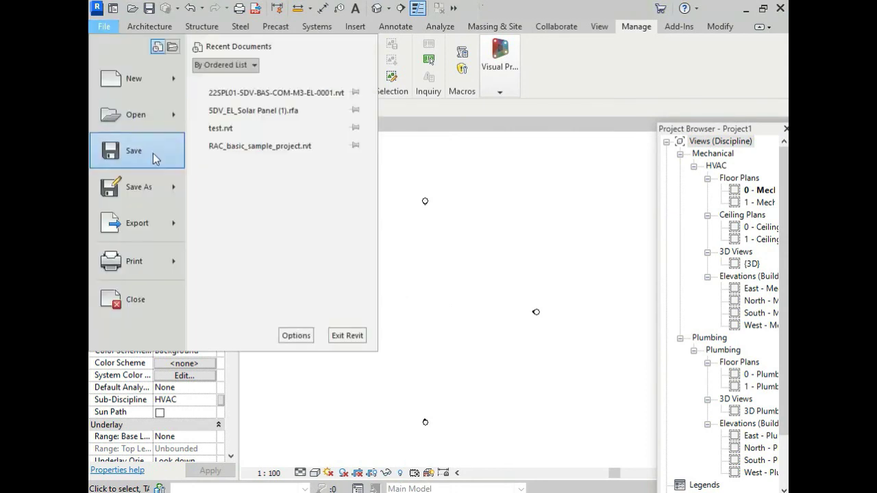
{"action": "left_click", "coordinate": [174, 81]}
{"action": "left_click", "coordinate": [227, 115]}
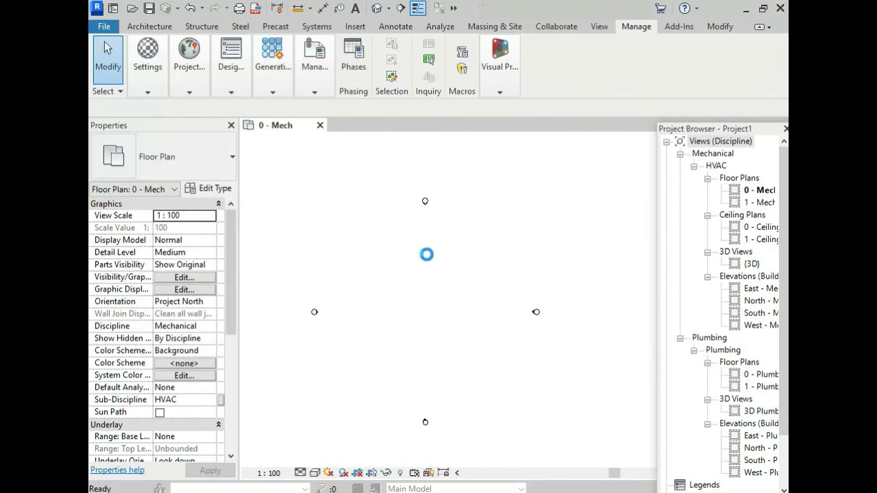
{"action": "scroll", "coordinate": [348, 261], "scroll_direction": "down", "scroll_amount": 10}
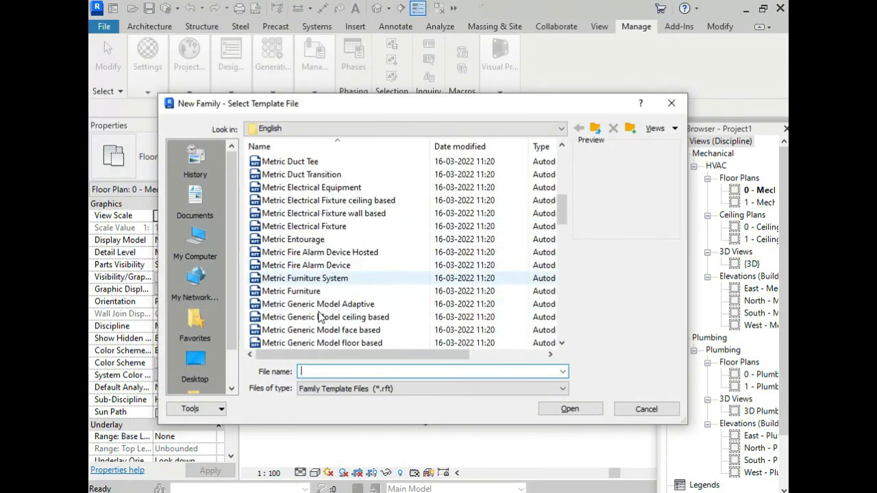
{"action": "left_click", "coordinate": [308, 304]}
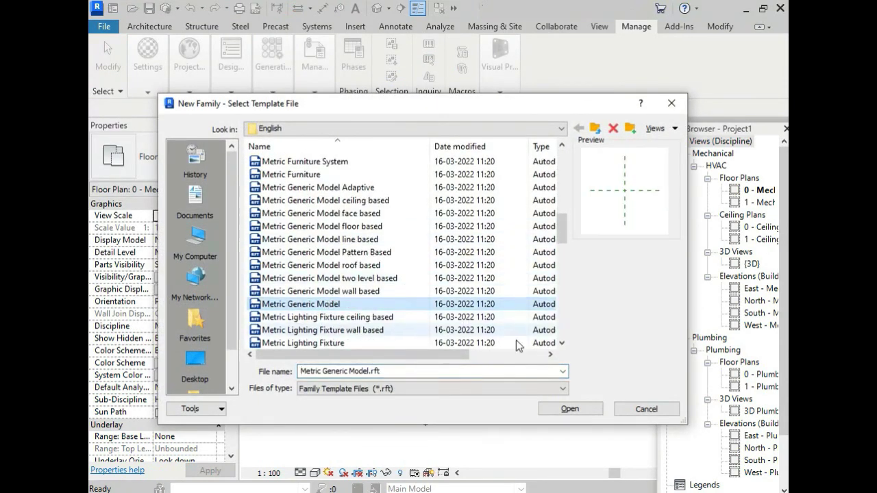
{"action": "left_click", "coordinate": [570, 408]}
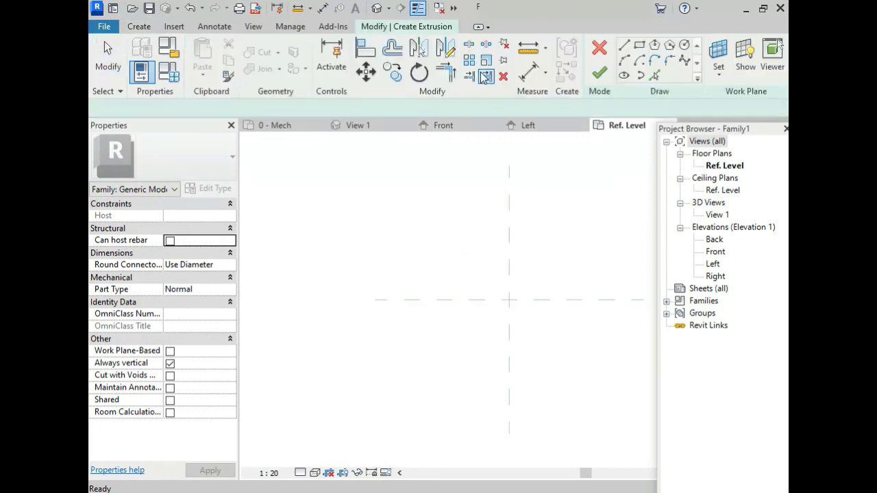
Sketch a 2000 × 1300 rectangle and finish the 250-deep extrusion
{"action": "left_click", "coordinate": [640, 45]}
{"action": "left_click", "coordinate": [446, 249]}
{"action": "left_click", "coordinate": [580, 336]}
{"action": "left_click", "coordinate": [601, 72]}
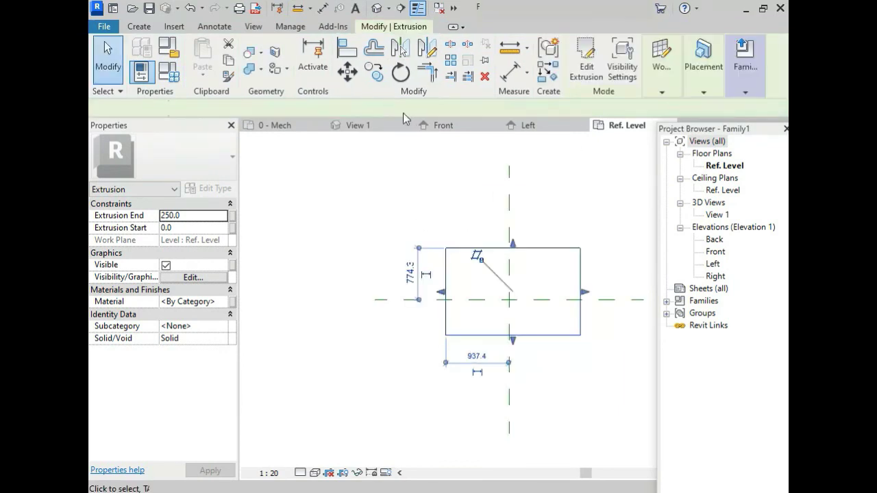
Show the box in the 3D view with Realistic visual style, orbited into view
{"action": "left_click", "coordinate": [362, 128]}
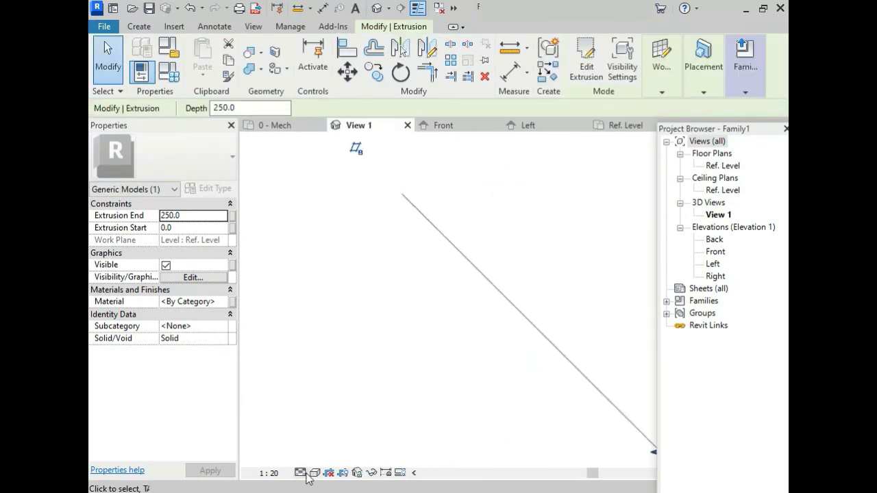
{"action": "left_click", "coordinate": [315, 473]}
{"action": "left_click", "coordinate": [330, 461]}
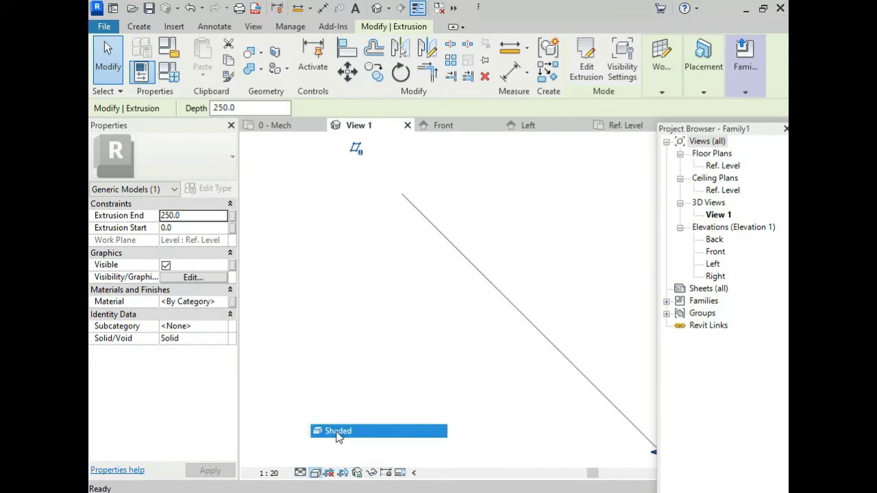
{"action": "left_click", "coordinate": [425, 341]}
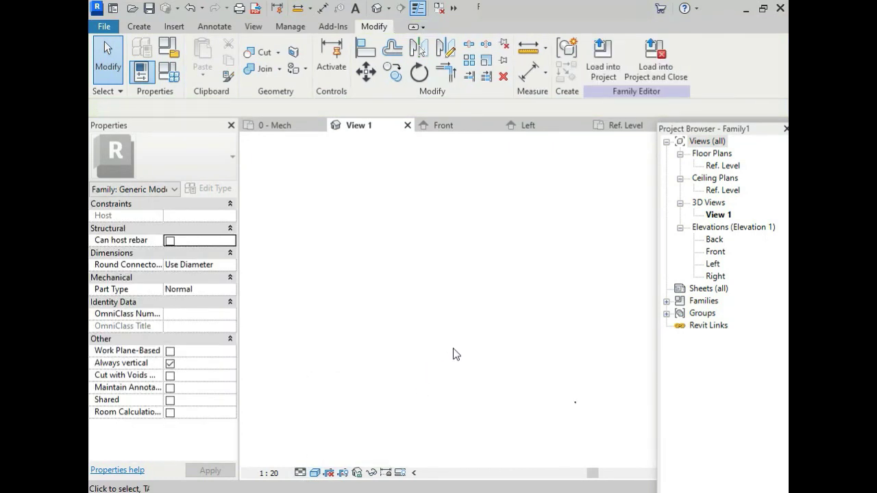
{"action": "middle_click_drag", "start_coordinate": [464, 351], "coordinate": [484, 398], "text": "shift"}
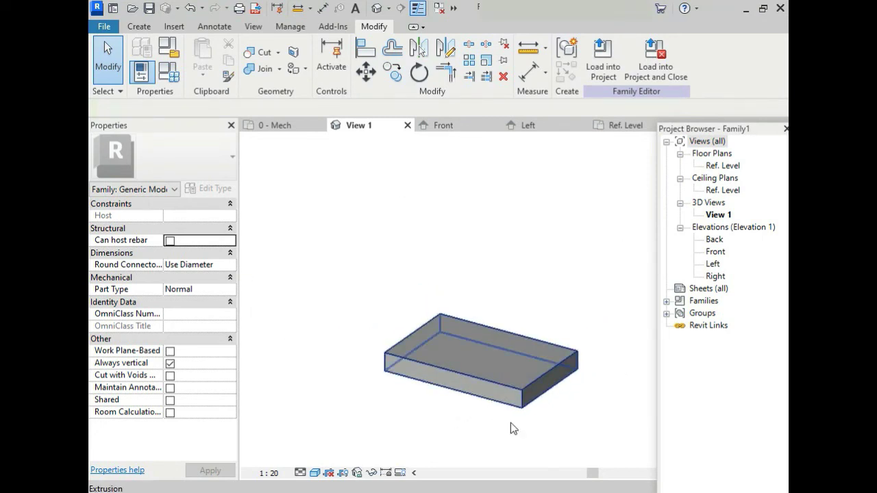
{"action": "middle_click_drag", "start_coordinate": [510, 428], "coordinate": [476, 380], "text": "shift"}
Assign the Default material to the box extrusion instead of By Category
{"action": "left_click", "coordinate": [490, 337]}
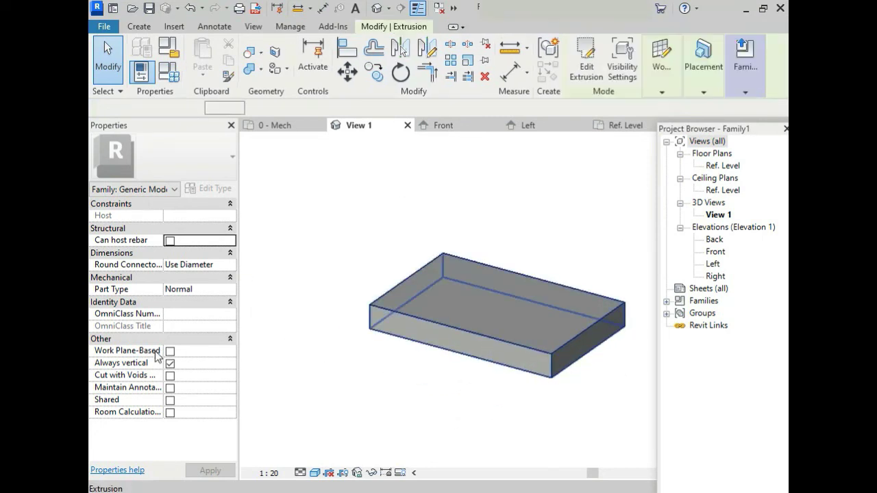
{"action": "left_click", "coordinate": [219, 304]}
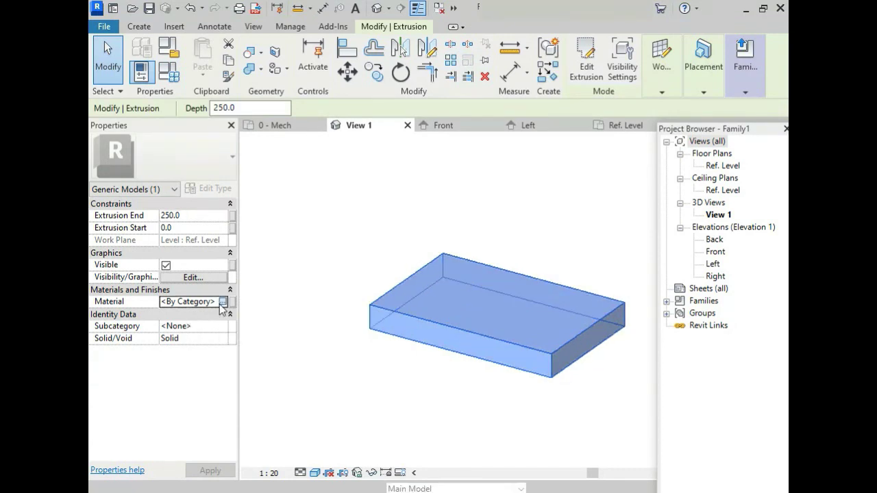
{"action": "left_click", "coordinate": [222, 302]}
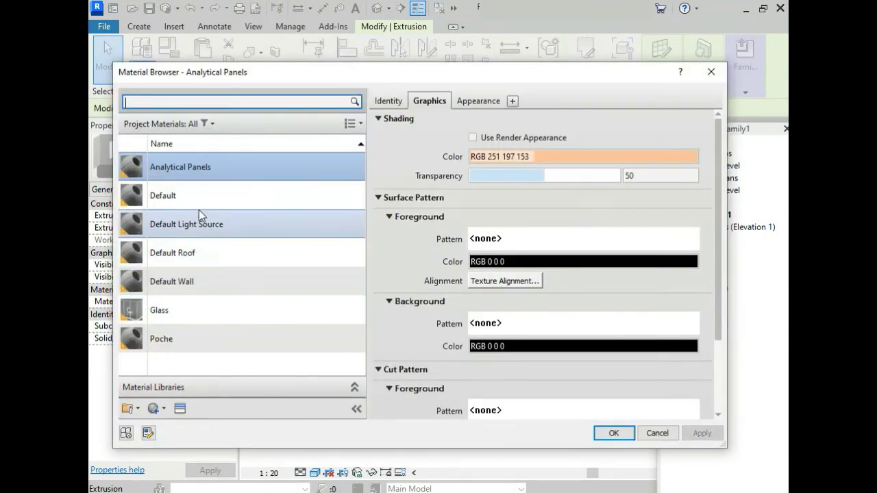
{"action": "double_click", "coordinate": [199, 205]}
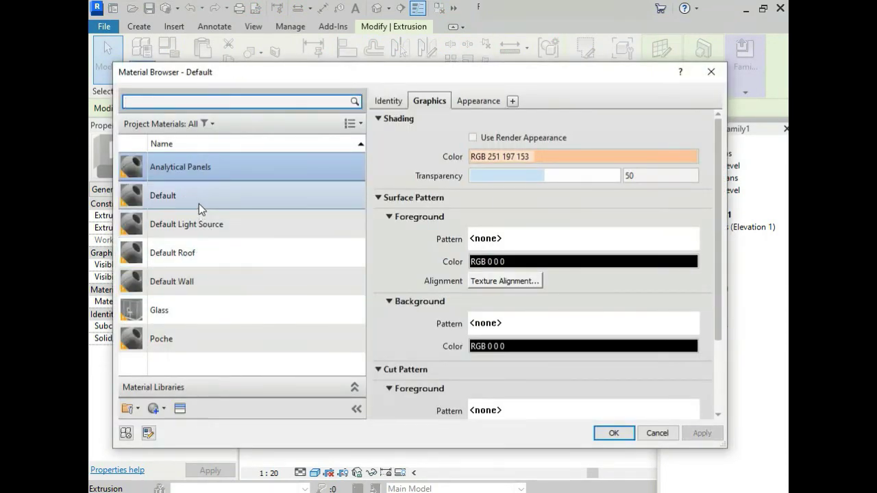
Check the grey shaded box in 3D and reselect the extrusion
{"action": "left_click", "coordinate": [444, 425]}
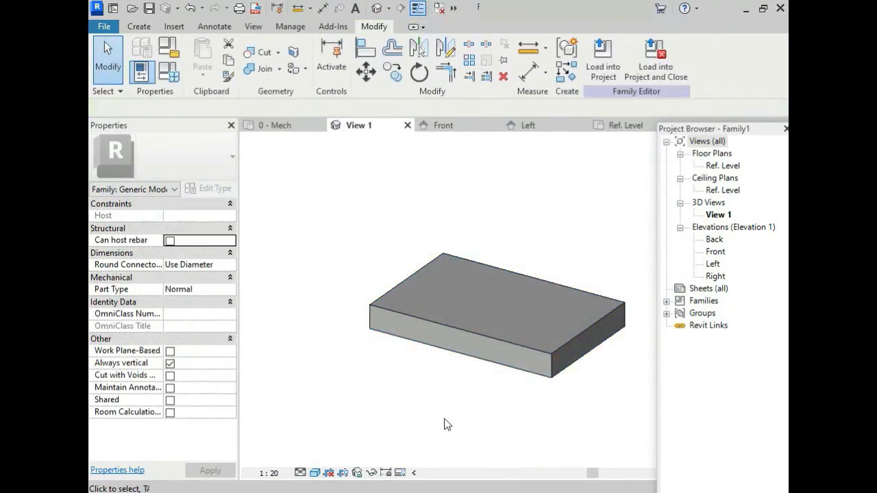
{"action": "left_click", "coordinate": [477, 332]}
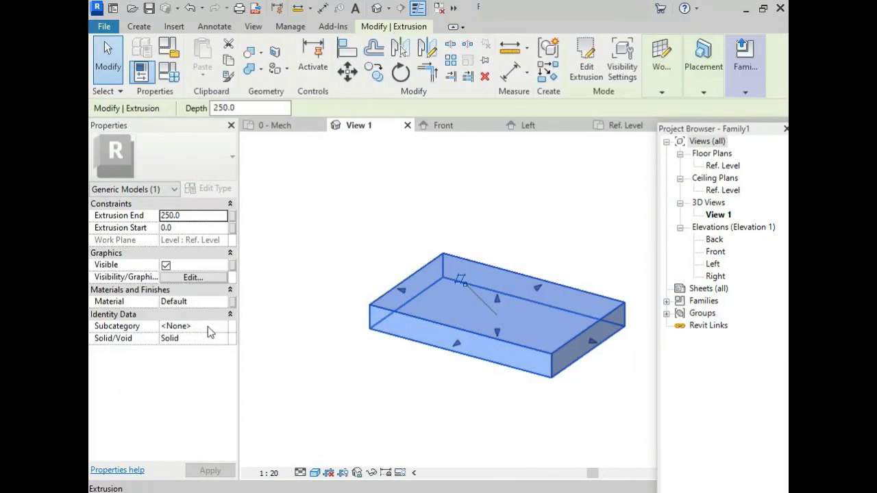
{"action": "left_click", "coordinate": [508, 383]}
{"action": "scroll", "coordinate": [516, 379], "scroll_direction": "up", "scroll_amount": 4}
{"action": "middle_click_drag", "start_coordinate": [585, 374], "coordinate": [572, 408]}
{"action": "scroll", "coordinate": [576, 405], "scroll_direction": "up", "scroll_amount": 2}
{"action": "scroll", "coordinate": [552, 394], "scroll_direction": "down", "scroll_amount": 5}
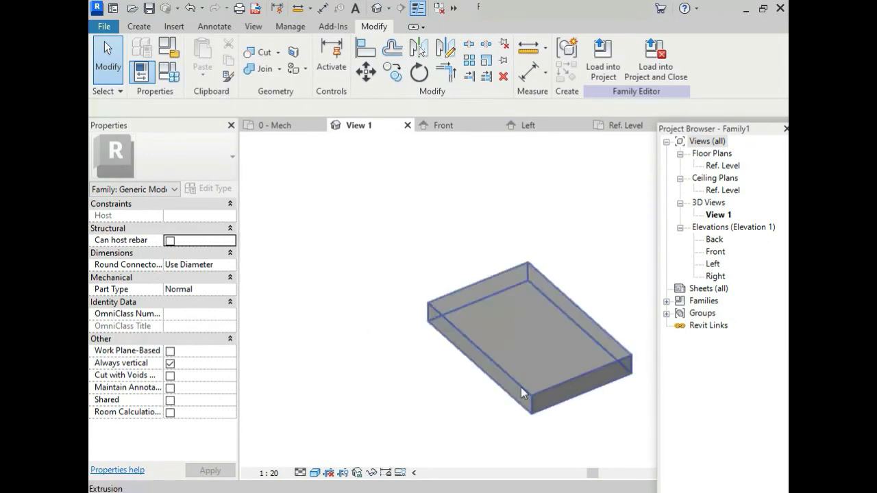
{"action": "left_click", "coordinate": [479, 352]}
Open the Default material in the Material Browser, ending on its Graphics settings
{"action": "left_click", "coordinate": [222, 301]}
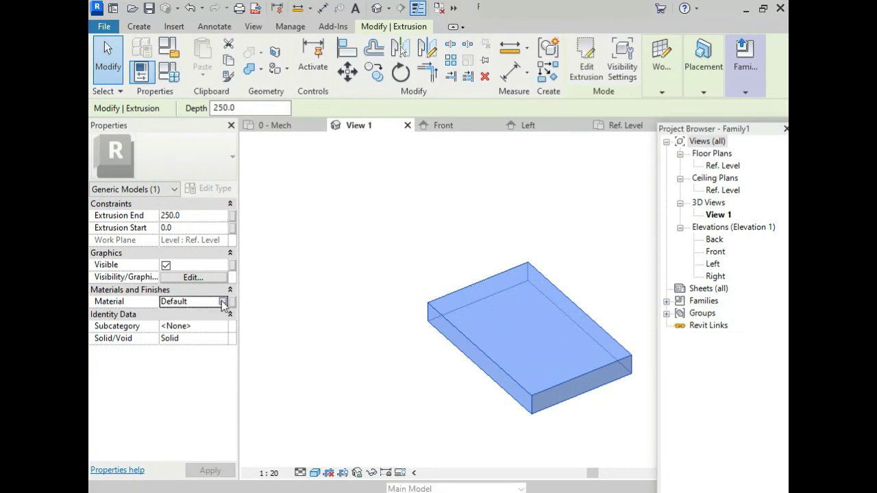
{"action": "left_click", "coordinate": [221, 301]}
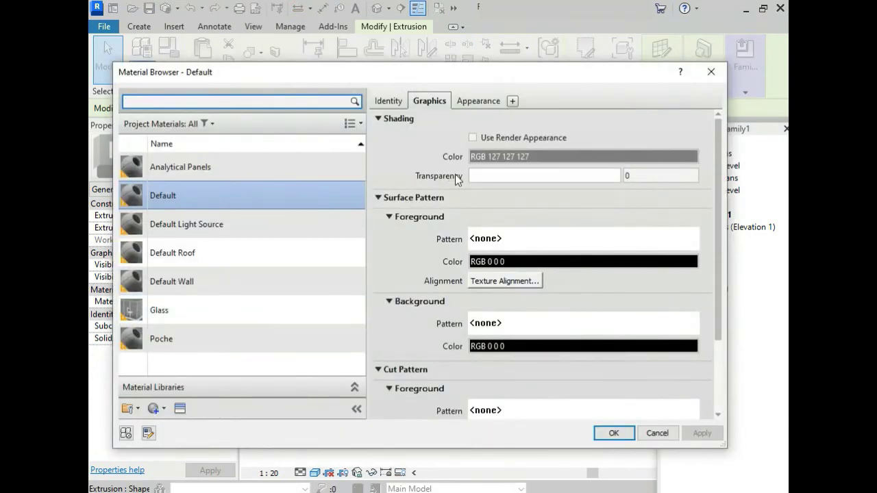
{"action": "left_click", "coordinate": [390, 101]}
{"action": "left_click", "coordinate": [418, 102]}
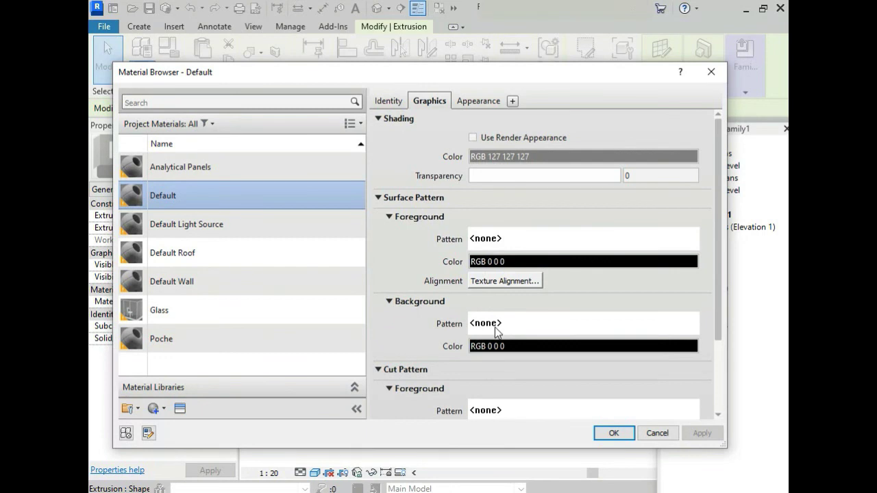
Import HONEY - MODEL.pat as a custom model pattern and apply it as the foreground surface pattern
{"action": "left_click", "coordinate": [509, 241]}
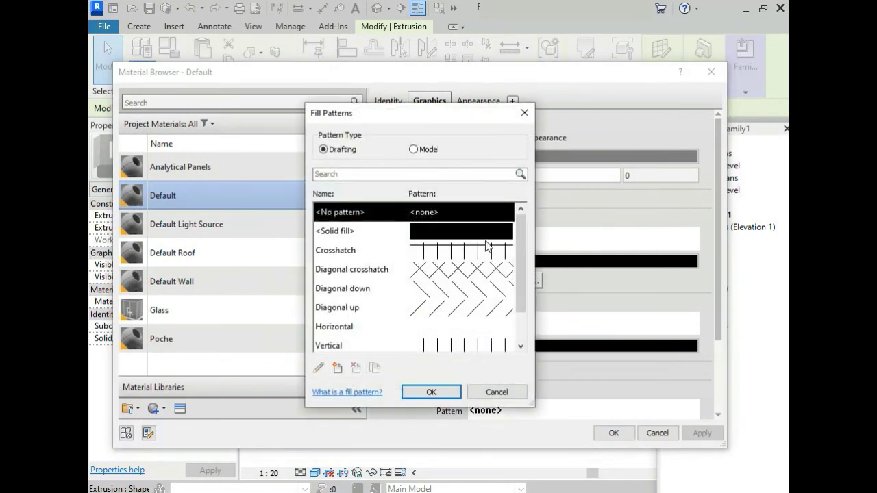
{"action": "left_click", "coordinate": [415, 150]}
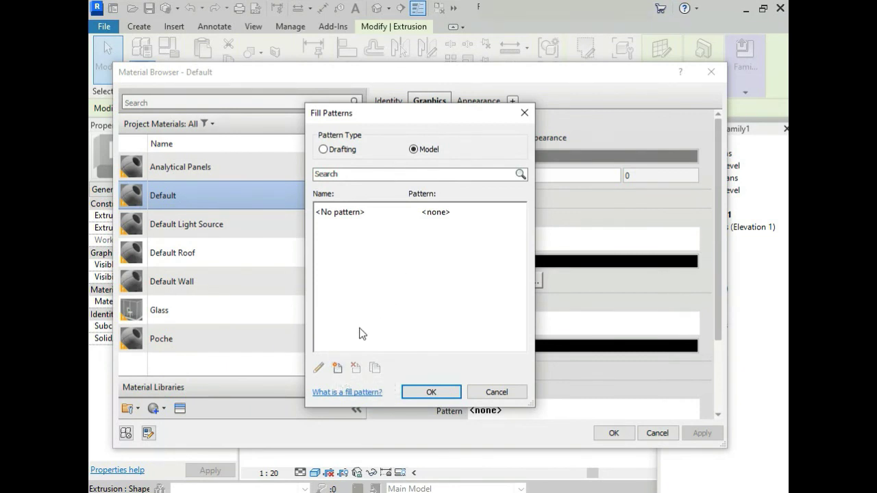
{"action": "left_click", "coordinate": [337, 368]}
{"action": "left_click", "coordinate": [392, 243]}
{"action": "left_click", "coordinate": [453, 290]}
{"action": "left_click", "coordinate": [312, 202]}
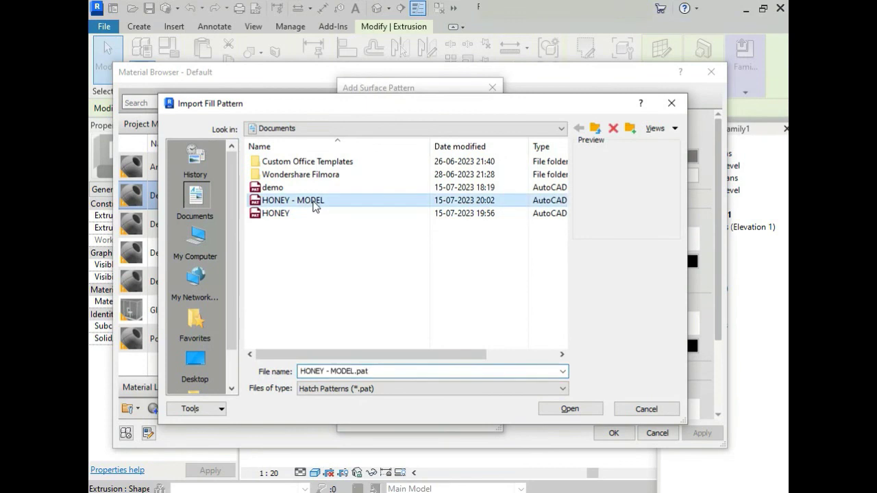
{"action": "left_click", "coordinate": [573, 411]}
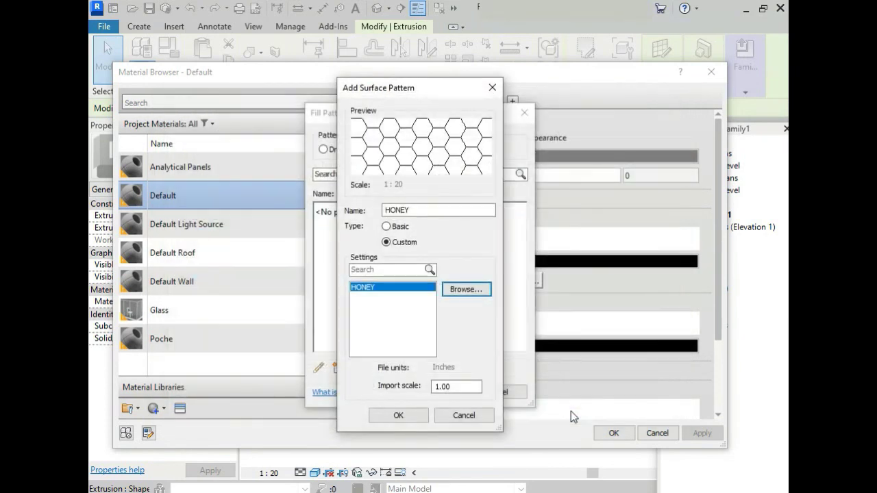
{"action": "left_click", "coordinate": [408, 417]}
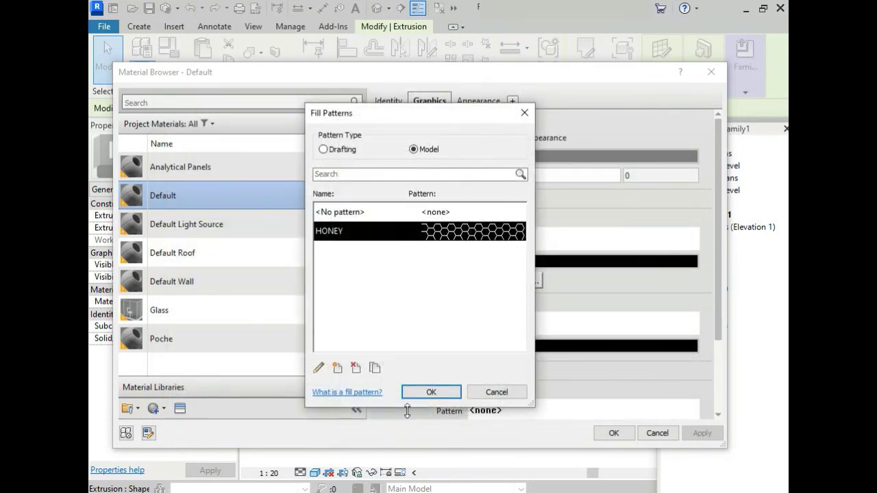
{"action": "left_click", "coordinate": [421, 389]}
{"action": "left_click", "coordinate": [700, 434]}
{"action": "left_click", "coordinate": [613, 433]}
Orbit and zoom around the box to inspect the honeycomb pattern
{"action": "middle_click_drag", "start_coordinate": [473, 382], "coordinate": [514, 421], "text": "shift"}
{"action": "scroll", "coordinate": [461, 395], "scroll_direction": "up", "scroll_amount": 4}
{"action": "middle_click_drag", "start_coordinate": [461, 395], "coordinate": [496, 406], "text": "shift"}
{"action": "scroll", "coordinate": [411, 405], "scroll_direction": "down", "scroll_amount": 3}
{"action": "scroll", "coordinate": [582, 399], "scroll_direction": "up", "scroll_amount": 3}
{"action": "middle_click_drag", "start_coordinate": [582, 398], "coordinate": [556, 394], "text": "shift"}
{"action": "scroll", "coordinate": [556, 394], "scroll_direction": "down", "scroll_amount": 3}
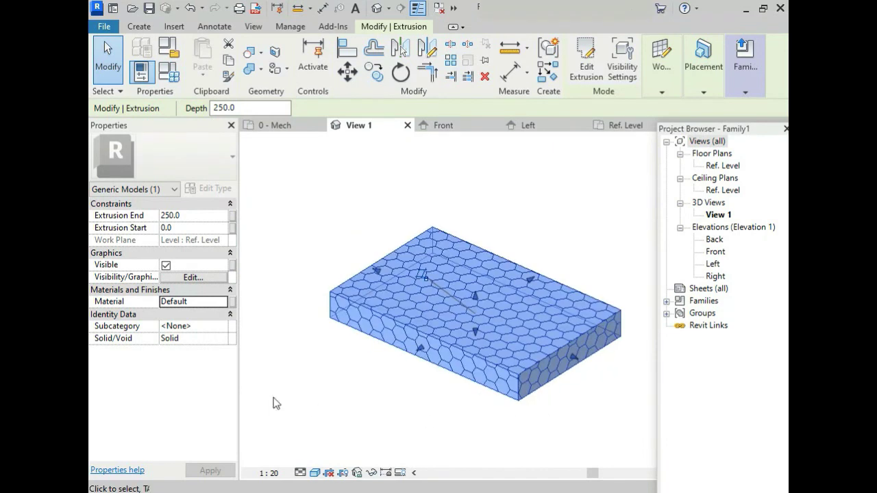
Reselect the box and set the Default material's foreground pattern to <No pattern>
{"action": "left_click", "coordinate": [284, 356]}
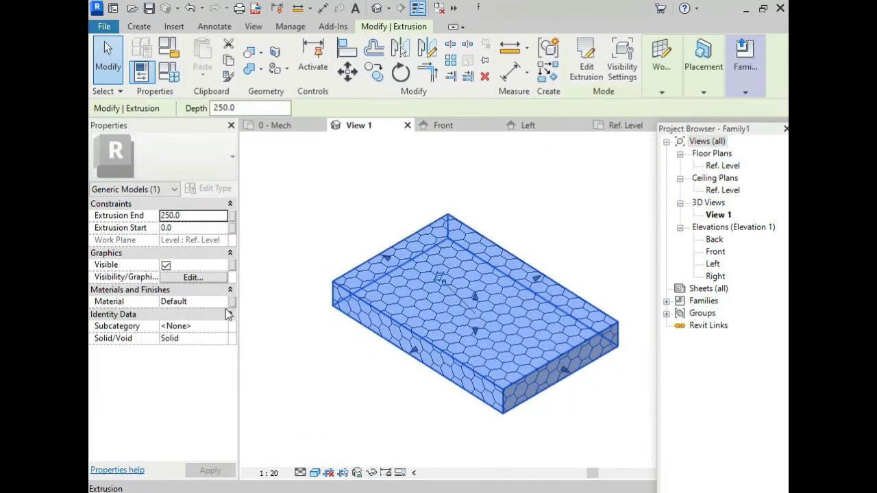
{"action": "left_click", "coordinate": [226, 305]}
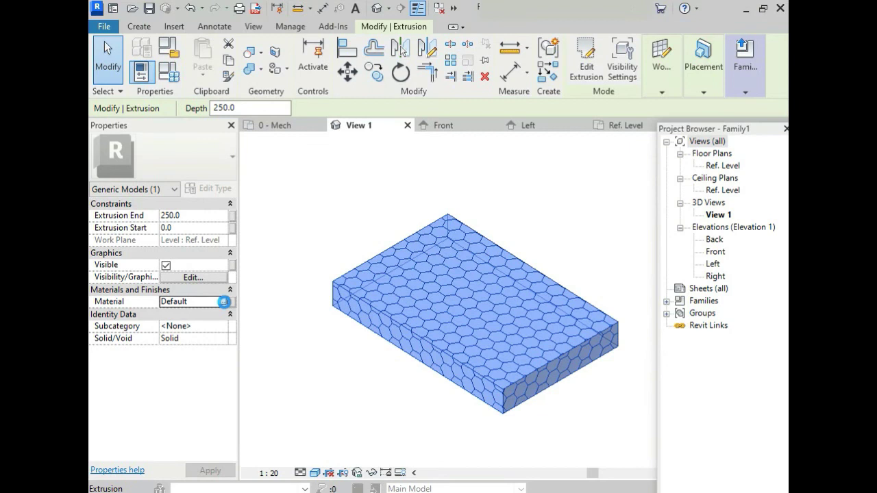
{"action": "left_click", "coordinate": [225, 303]}
{"action": "left_click", "coordinate": [566, 235]}
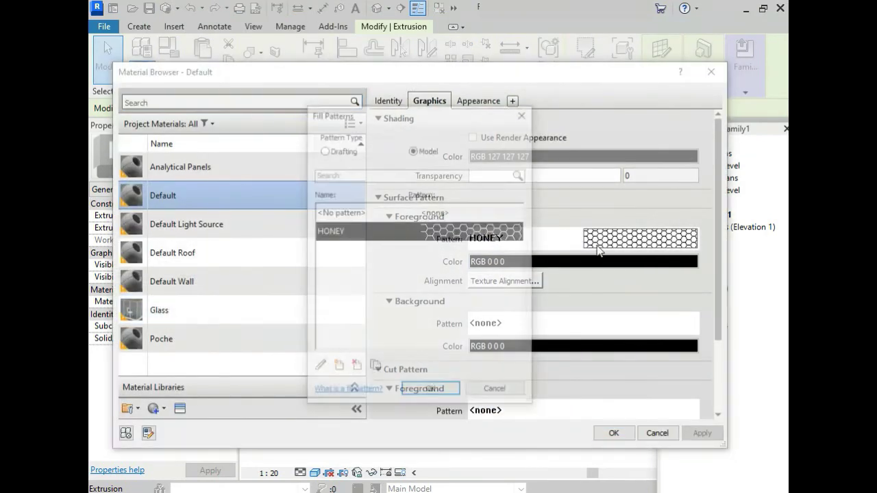
{"action": "left_click", "coordinate": [357, 214]}
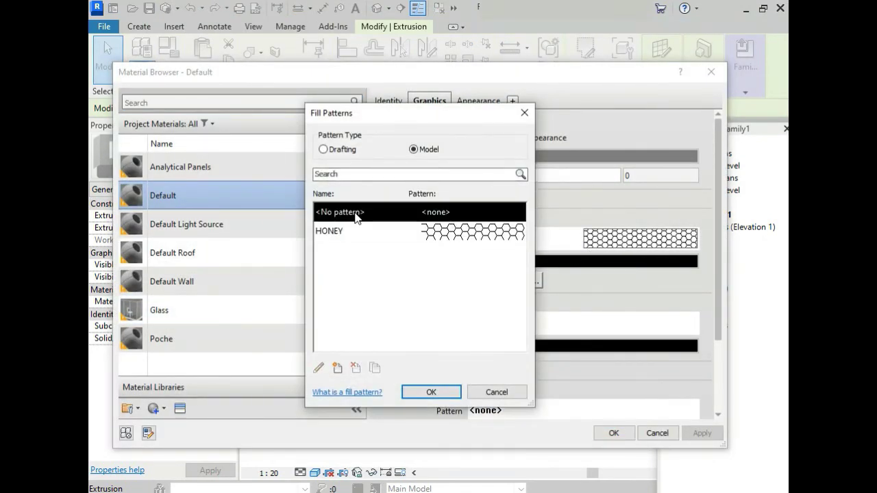
{"action": "left_click", "coordinate": [423, 390]}
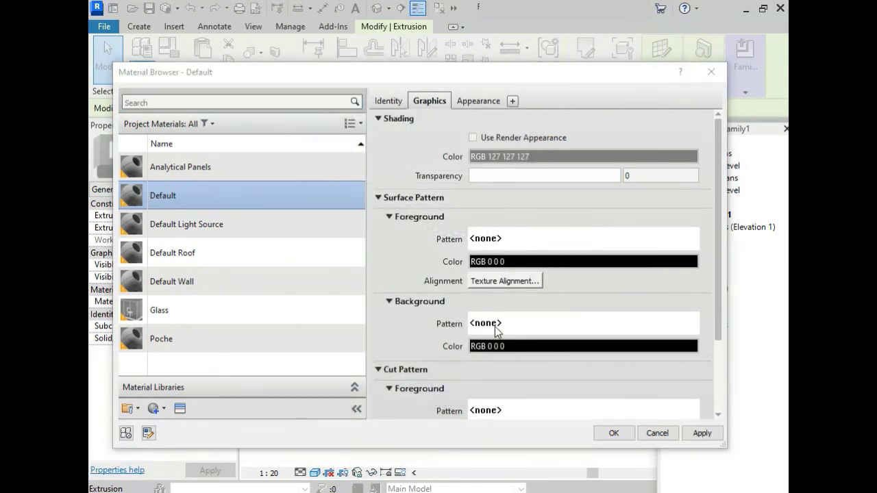
Create a custom drafting background fill pattern by loading HONEY.pat
{"action": "left_click", "coordinate": [496, 331]}
{"action": "scroll", "coordinate": [411, 257], "scroll_direction": "down", "scroll_amount": 1}
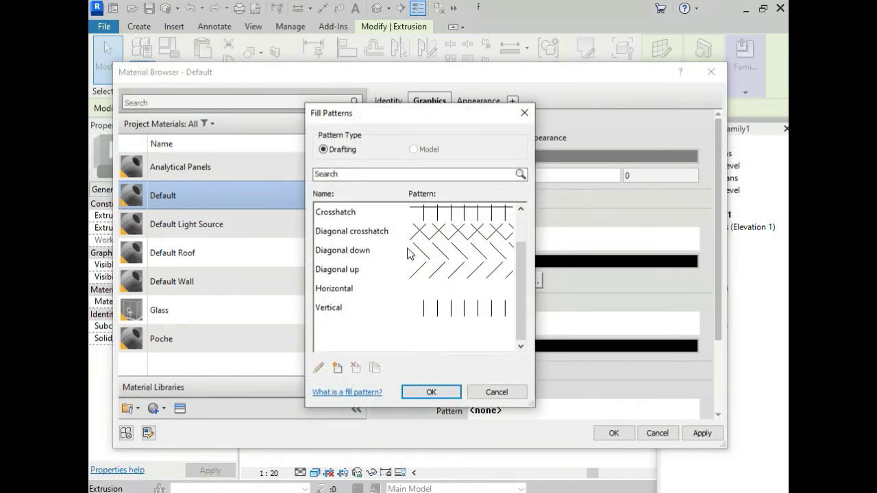
{"action": "scroll", "coordinate": [436, 306], "scroll_direction": "up", "scroll_amount": 1}
{"action": "scroll", "coordinate": [430, 271], "scroll_direction": "down", "scroll_amount": 1}
{"action": "scroll", "coordinate": [430, 271], "scroll_direction": "up", "scroll_amount": 1}
{"action": "scroll", "coordinate": [429, 275], "scroll_direction": "down", "scroll_amount": 1}
{"action": "scroll", "coordinate": [430, 287], "scroll_direction": "up", "scroll_amount": 1}
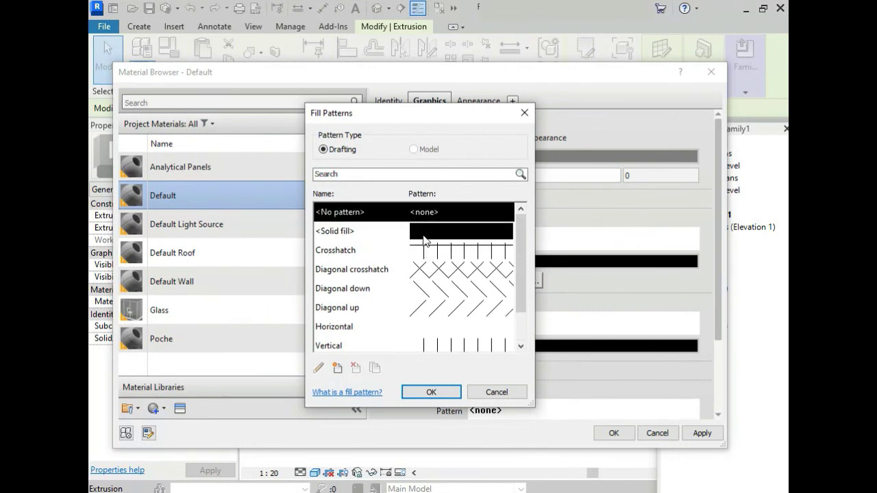
{"action": "scroll", "coordinate": [424, 274], "scroll_direction": "down", "scroll_amount": 1}
{"action": "left_click", "coordinate": [338, 371]}
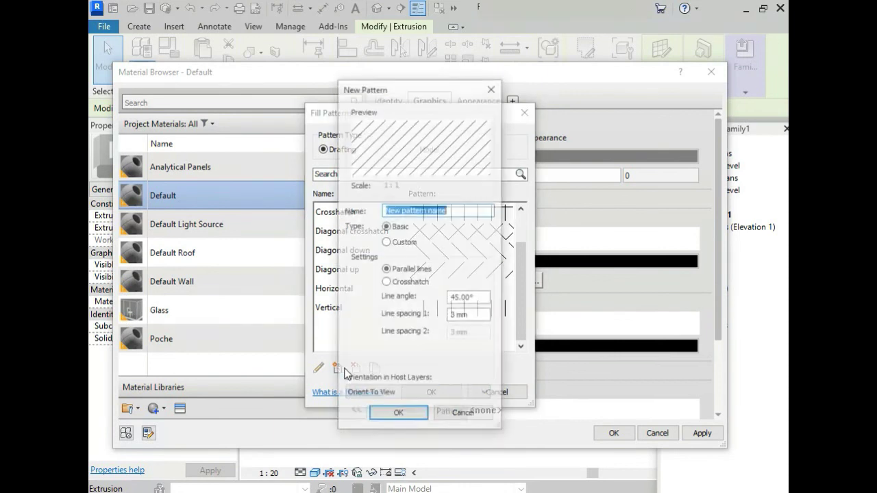
{"action": "left_click", "coordinate": [386, 242]}
{"action": "left_click", "coordinate": [464, 293]}
{"action": "left_click", "coordinate": [290, 217]}
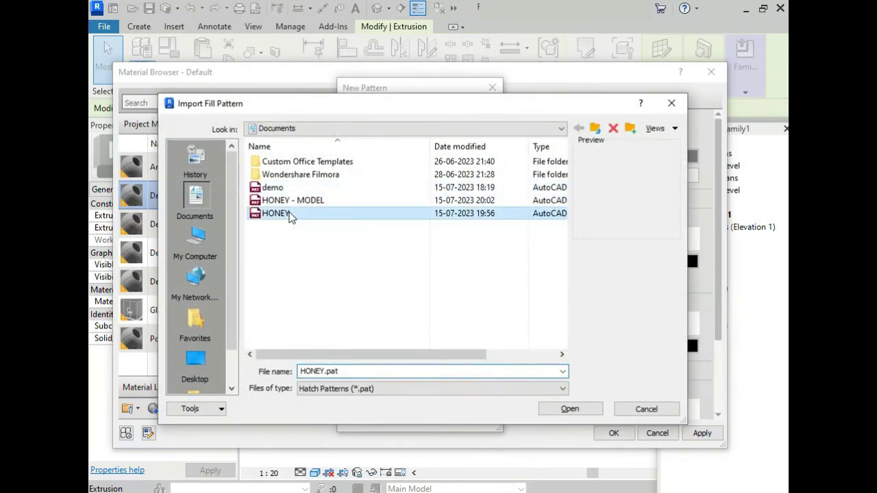
{"action": "left_click", "coordinate": [578, 407]}
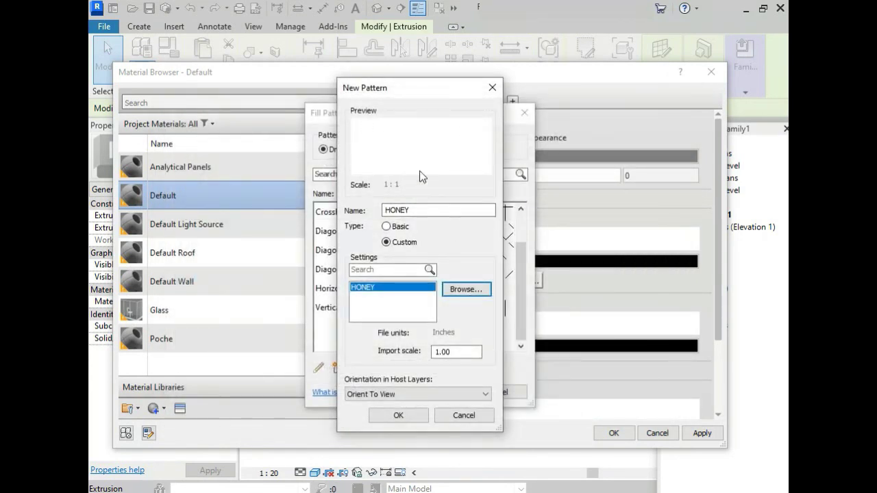
Reduce the HONEY import scale and apply it as the background surface pattern
{"action": "double_click", "coordinate": [439, 351]}
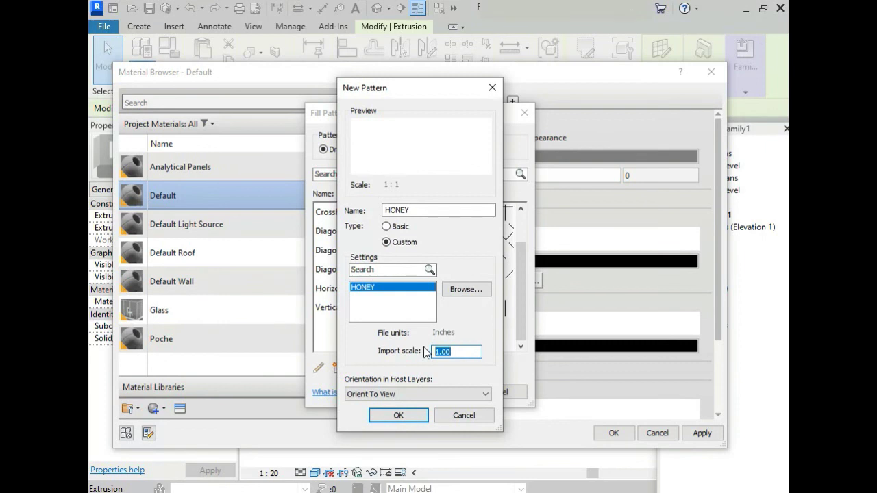
{"action": "type", "text": "0.5"}
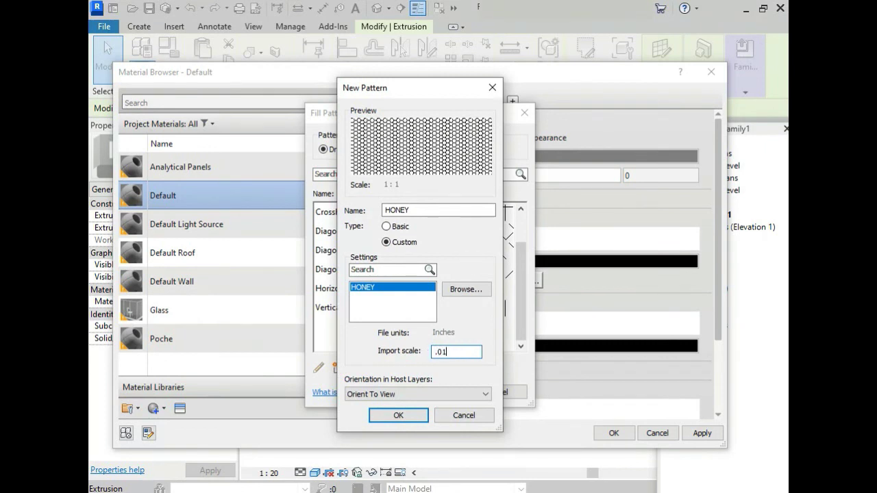
{"action": "left_click", "coordinate": [399, 416]}
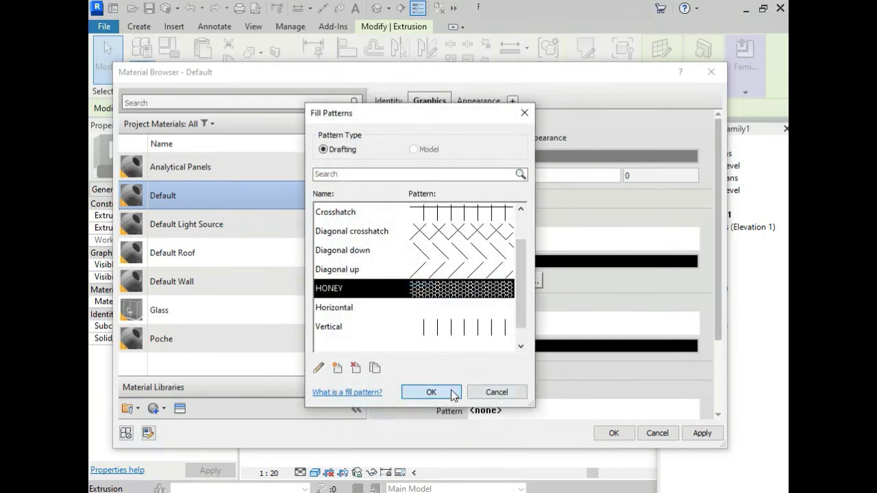
{"action": "left_click", "coordinate": [431, 392]}
{"action": "left_click", "coordinate": [705, 433]}
Confirm the material change, deselect, and orbit out to show the fine honeycomb on top
{"action": "left_click", "coordinate": [626, 434]}
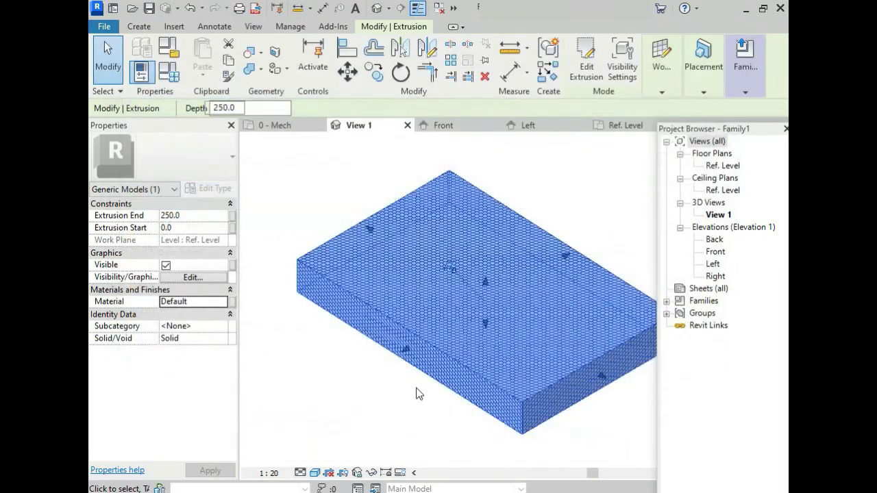
{"action": "scroll", "coordinate": [439, 400], "scroll_direction": "up", "scroll_amount": 5}
{"action": "left_click", "coordinate": [434, 427]}
{"action": "scroll", "coordinate": [401, 421], "scroll_direction": "down", "scroll_amount": 2}
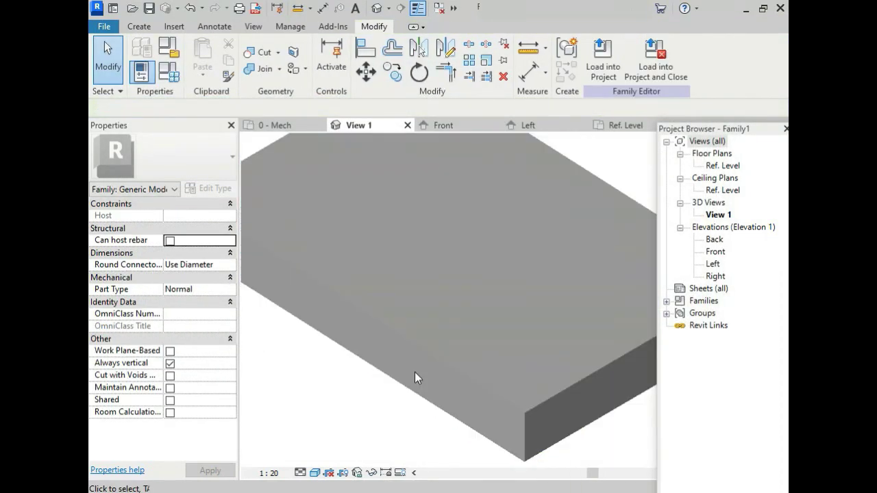
{"action": "scroll", "coordinate": [500, 362], "scroll_direction": "down", "scroll_amount": 3}
{"action": "scroll", "coordinate": [500, 362], "scroll_direction": "up", "scroll_amount": 5}
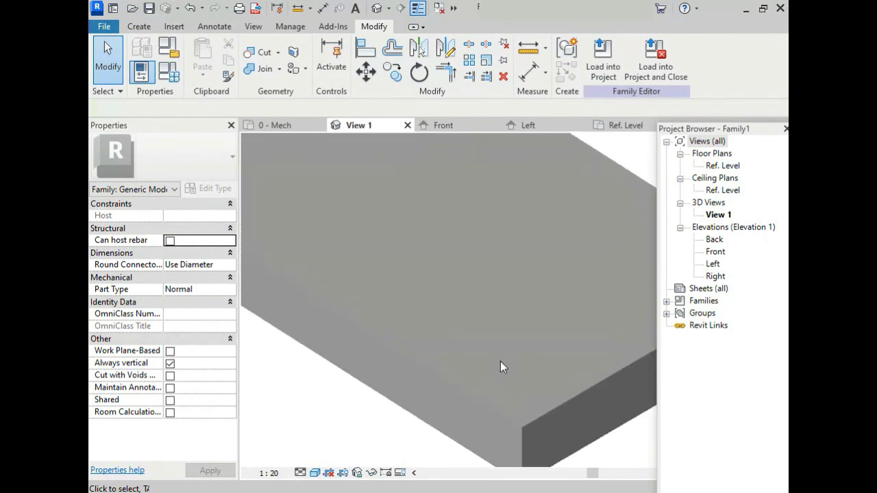
{"action": "scroll", "coordinate": [500, 361], "scroll_direction": "down", "scroll_amount": 5}
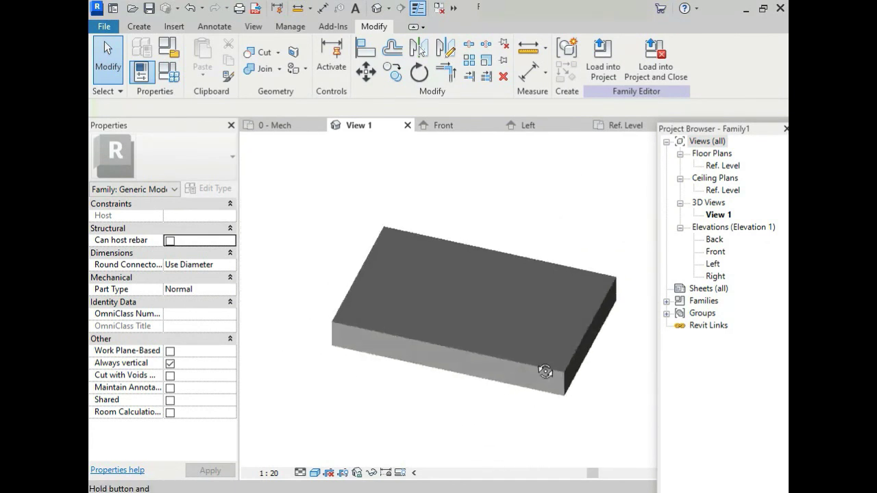
{"action": "middle_click_drag", "start_coordinate": [587, 371], "coordinate": [512, 379], "text": "shift"}
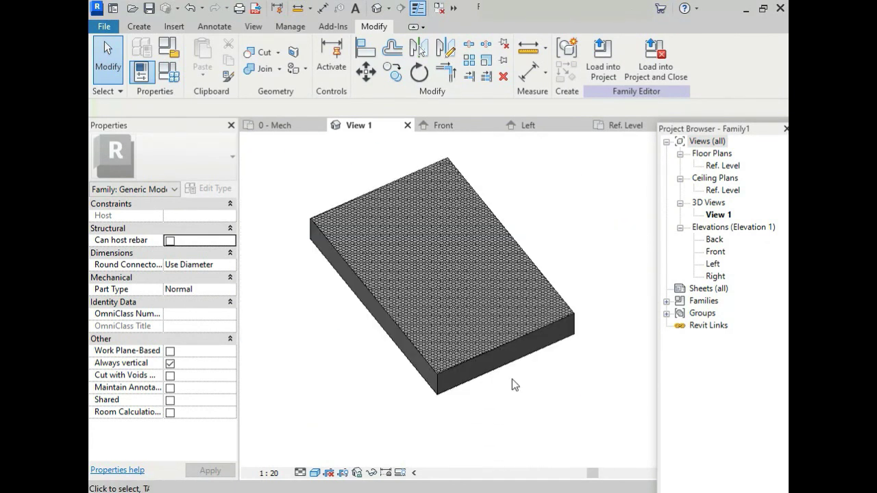